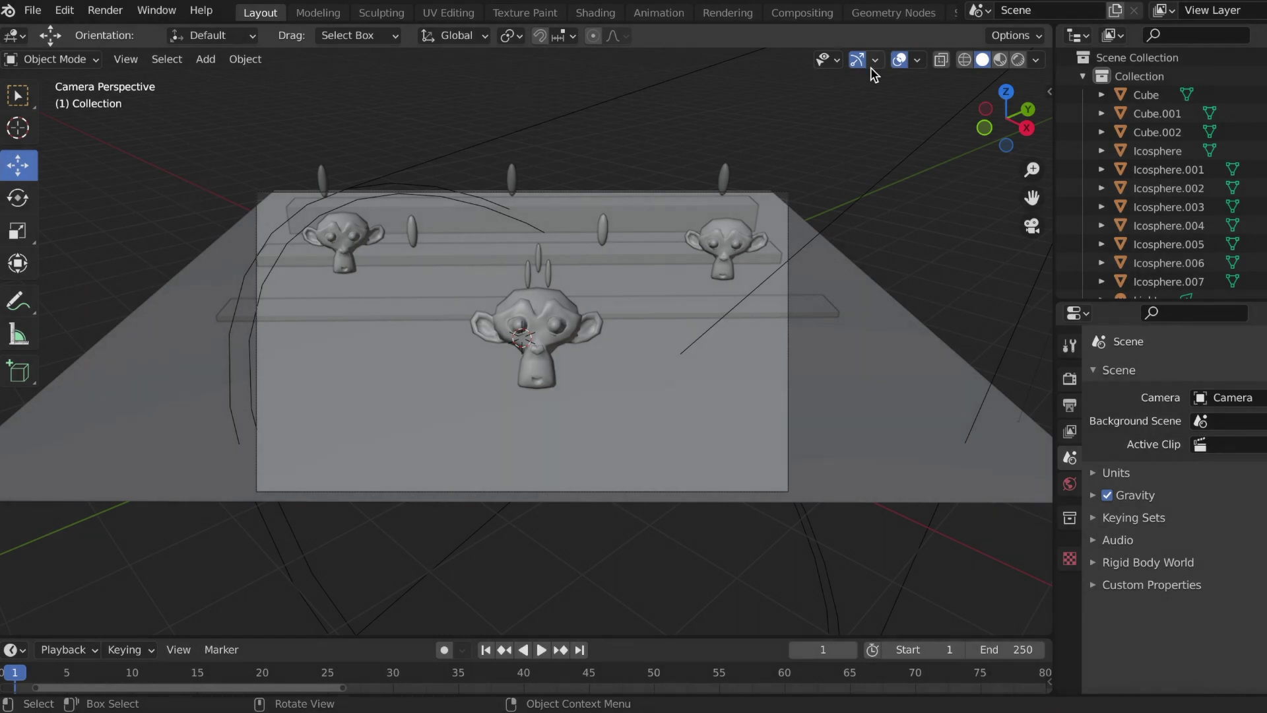
- Preview the Suzanne candle scene in Rendered shading and save LineartModifierTEST.blend
{"action": "left_click", "coordinate": [1019, 60]}
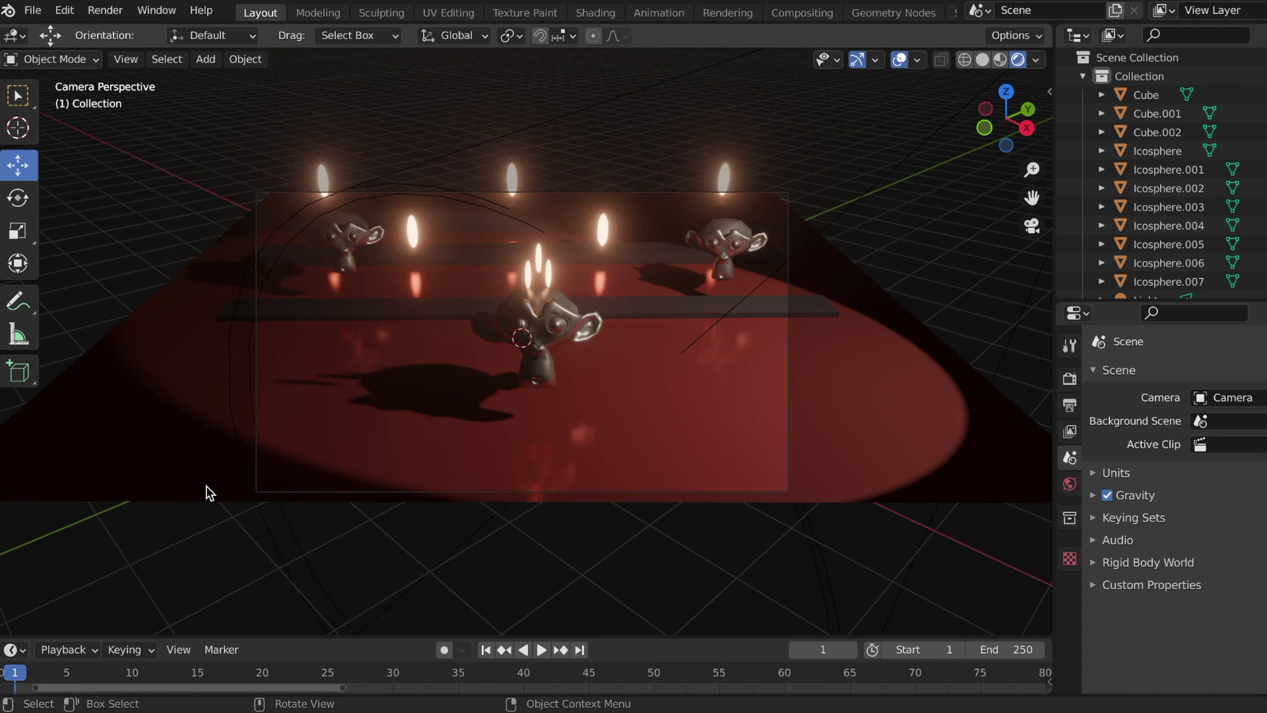
{"action": "key", "text": "ctrl+s"}
- Add a Grease Pencil Scene Line Art object tracing the whole scene
{"action": "left_click", "coordinate": [214, 60]}
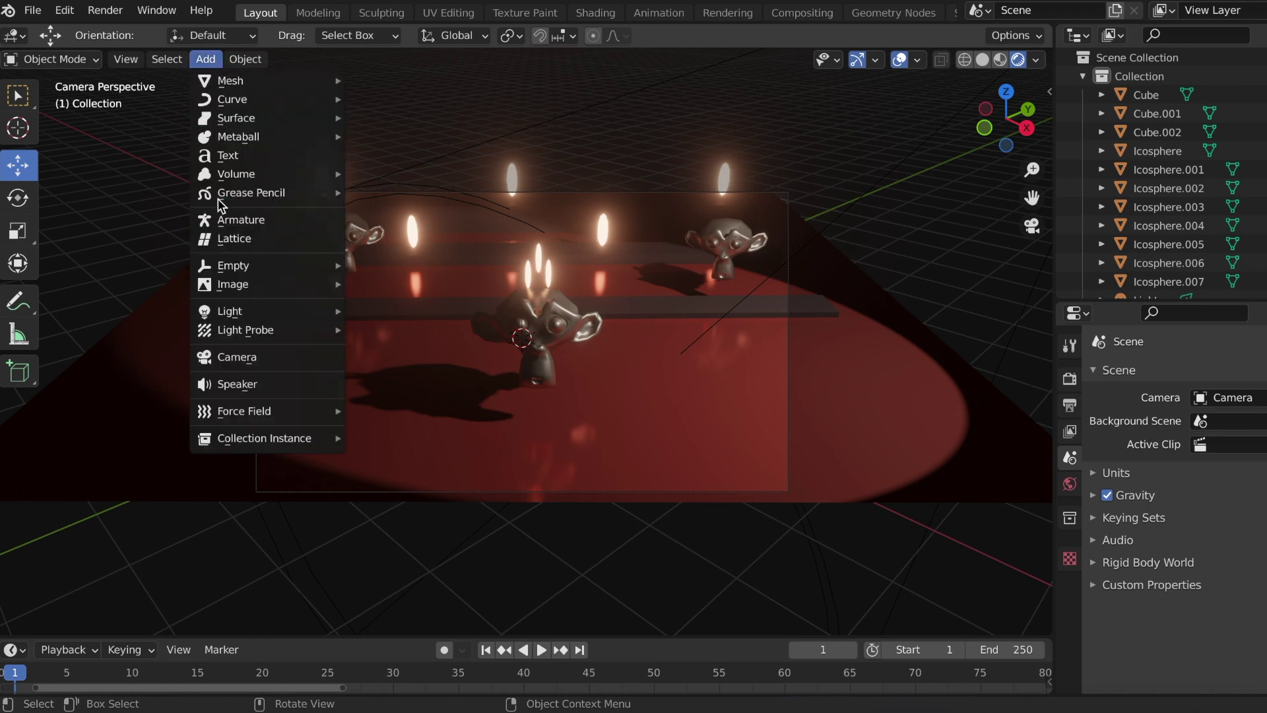
{"action": "mouse_move", "coordinate": [221, 195]}
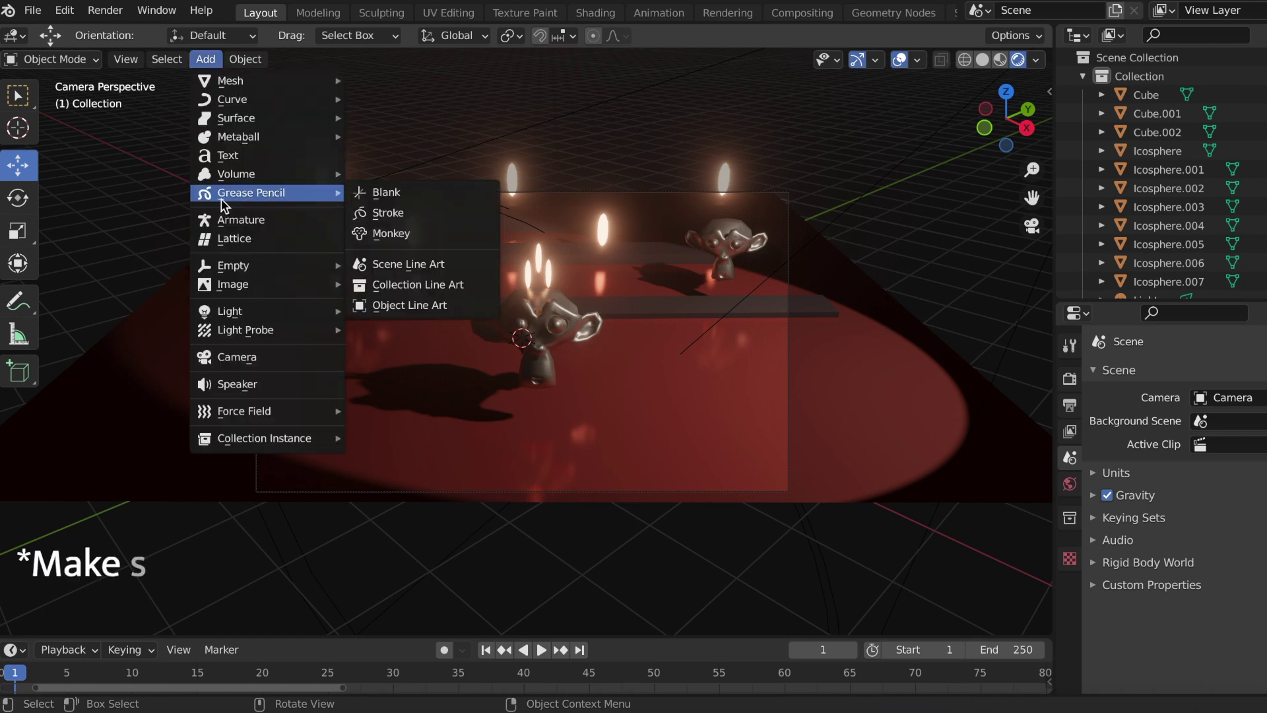
{"action": "left_click", "coordinate": [410, 264]}
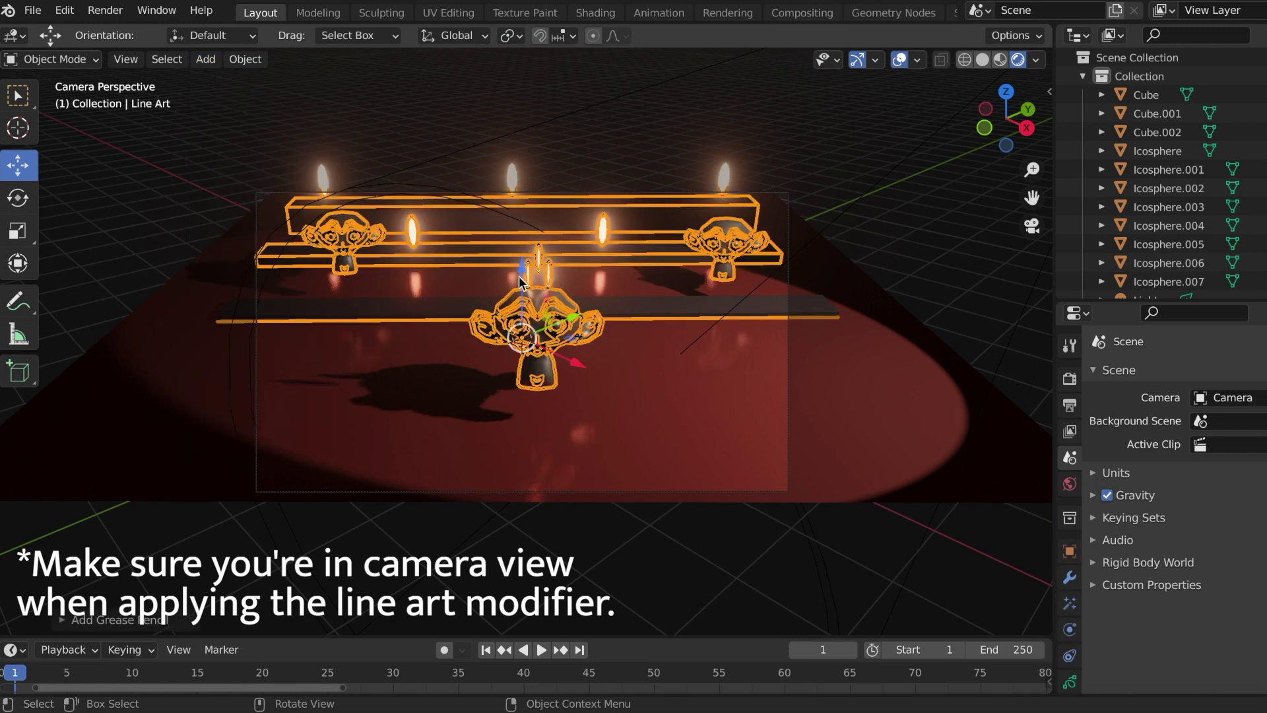
- Give the line art a Thickness modifier with factor 1.55 and start baking it
{"action": "left_click", "coordinate": [1070, 508]}
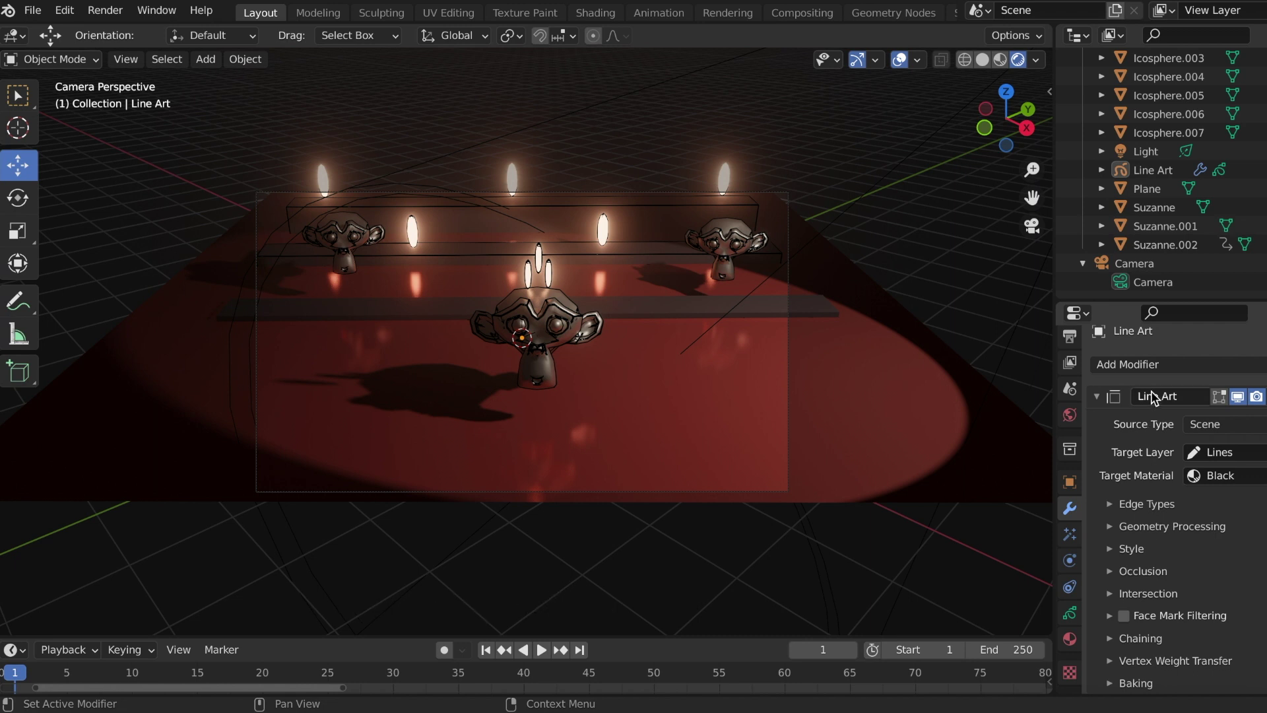
{"action": "left_click", "coordinate": [1155, 366]}
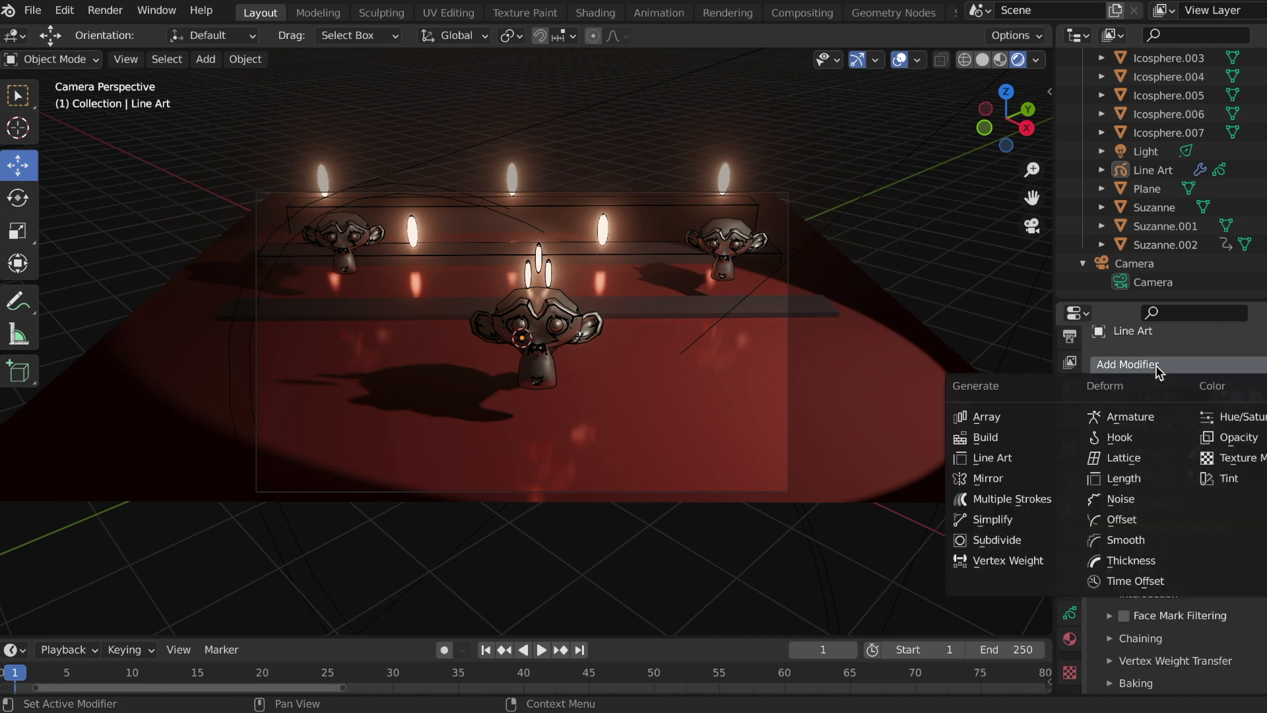
{"action": "left_click", "coordinate": [1136, 565]}
{"action": "scroll", "coordinate": [1174, 575], "scroll_direction": "down", "scroll_amount": 1}
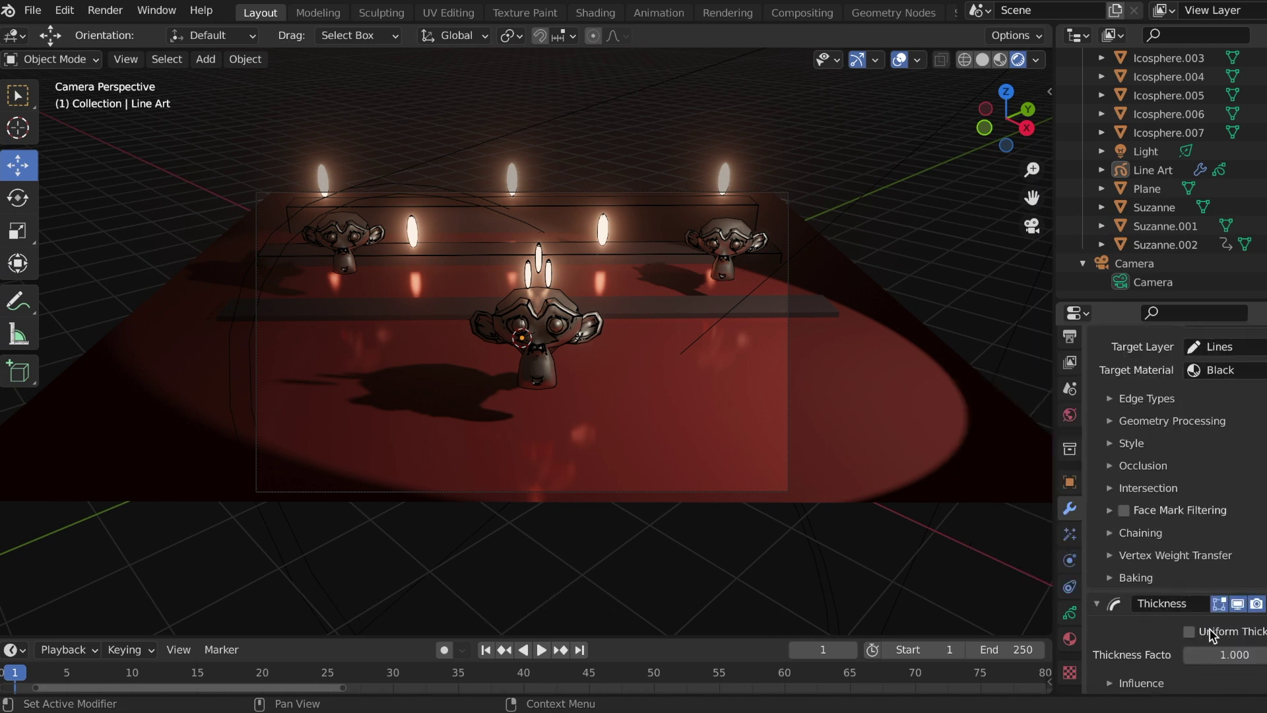
{"action": "left_click", "coordinate": [1237, 652]}
{"action": "type", "text": "1.55"}
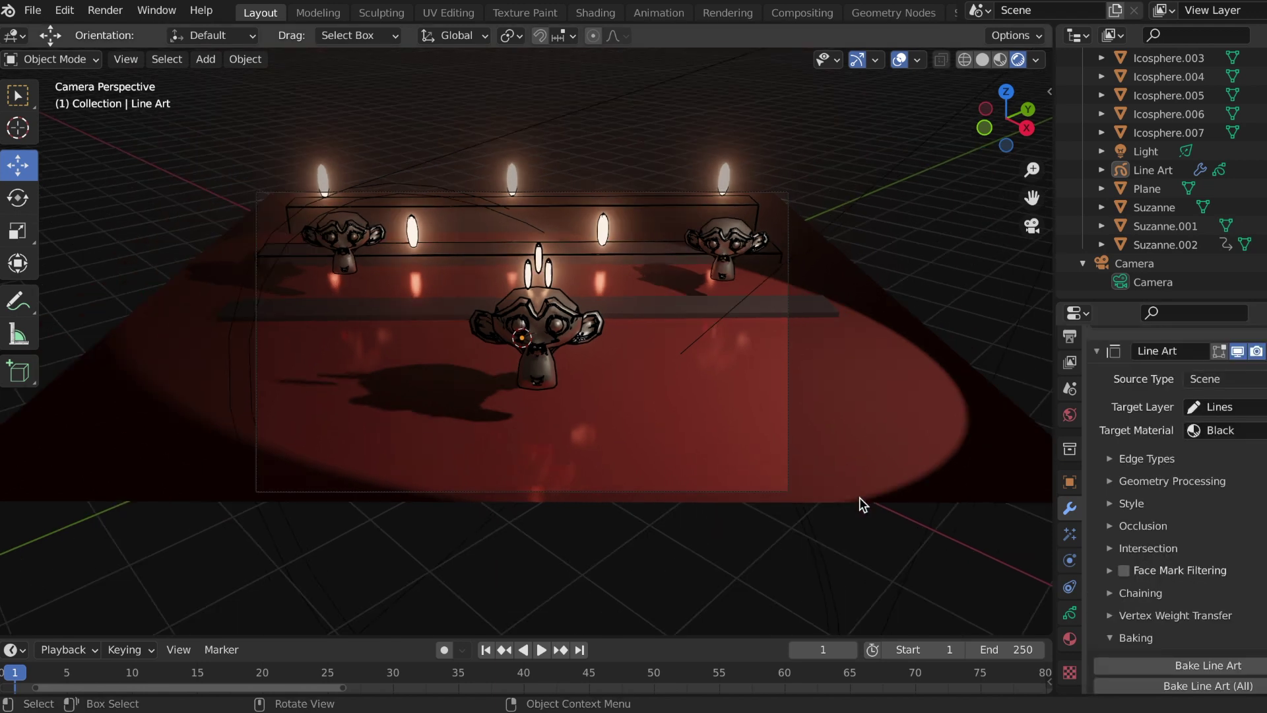
{"action": "scroll", "coordinate": [1190, 516], "scroll_direction": "down", "scroll_amount": 6}
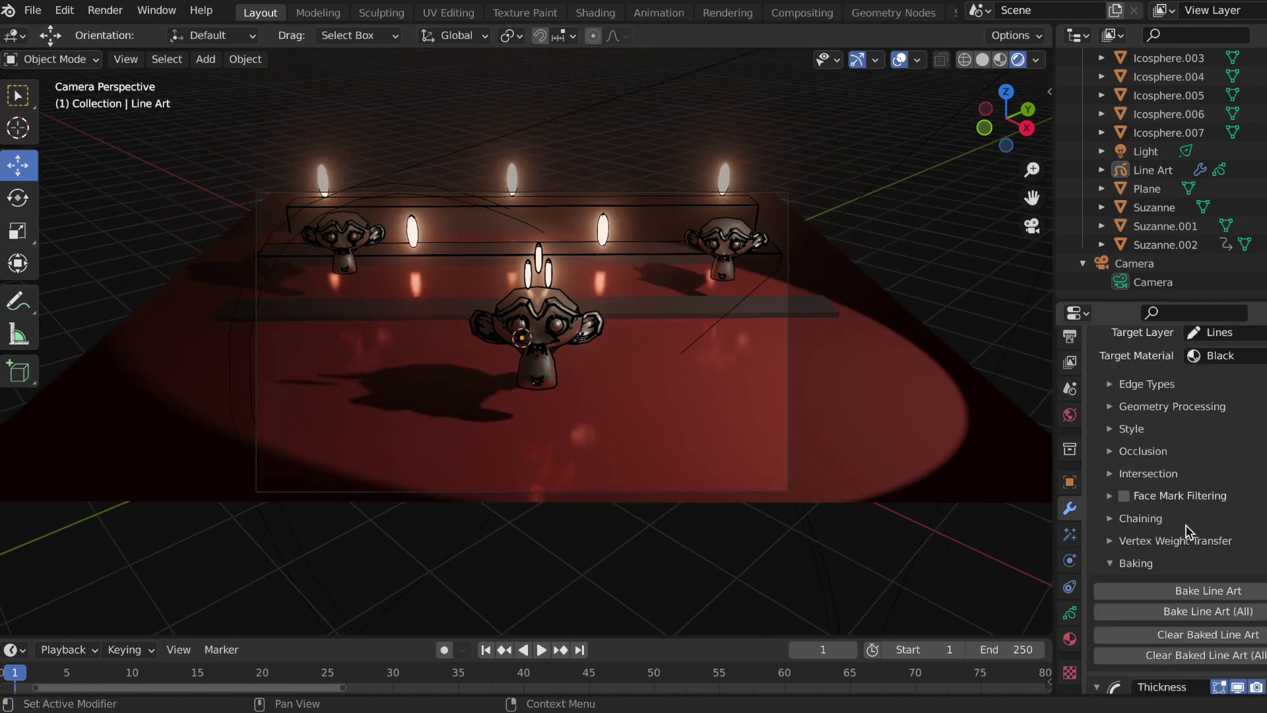
{"action": "left_click", "coordinate": [1201, 507]}
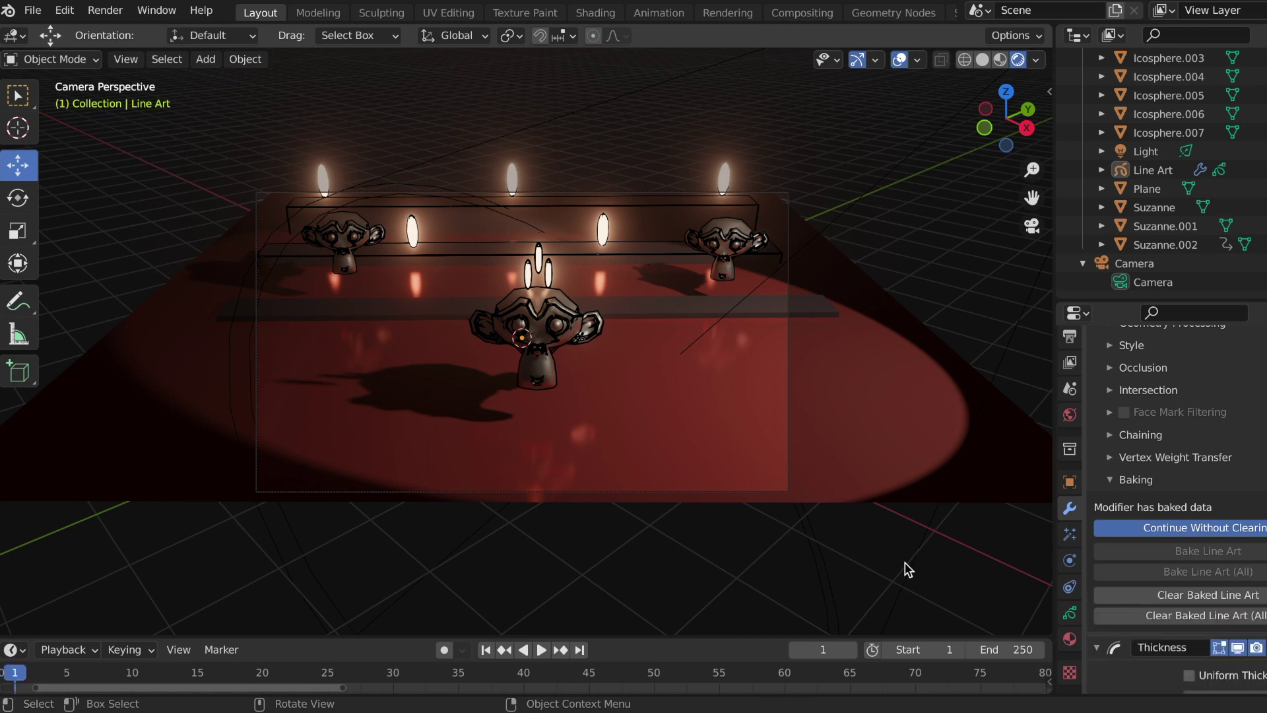
- Save the file once the line art bake finishes, then bring up the World settings
{"action": "key", "text": "ctrl+s"}
{"action": "scroll", "coordinate": [1196, 459], "scroll_direction": "up", "scroll_amount": 8}
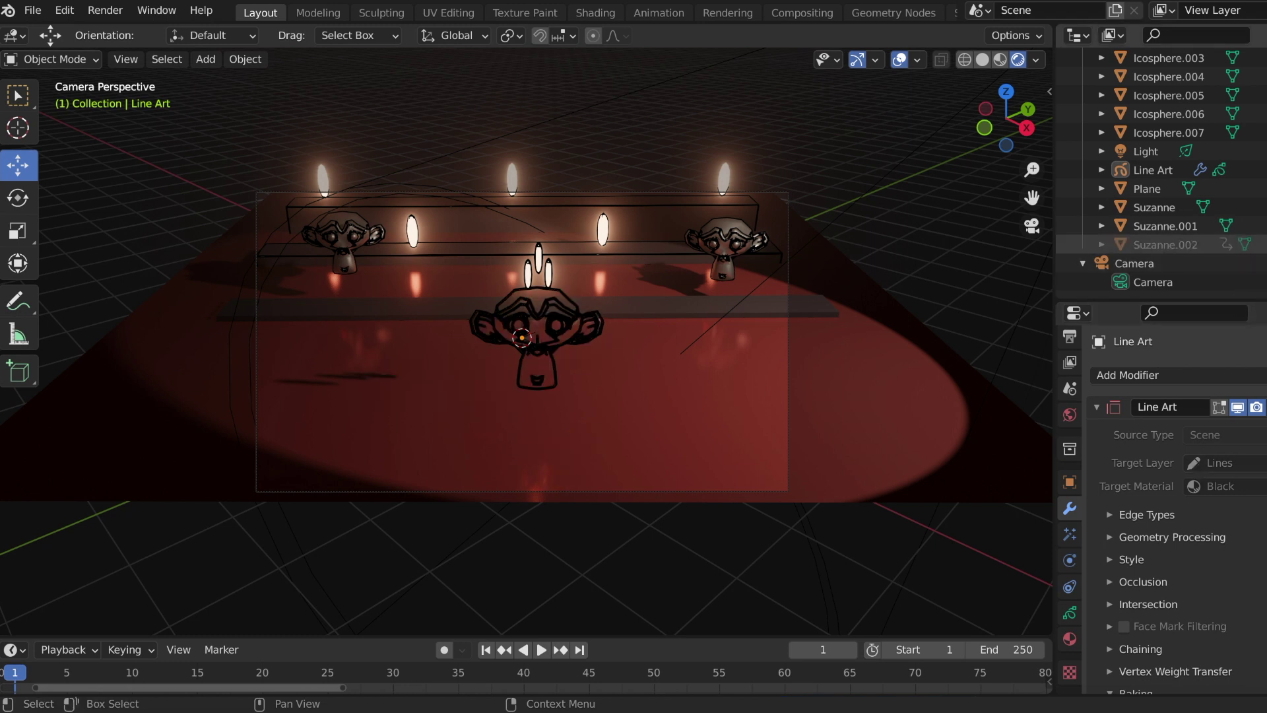
{"action": "scroll", "coordinate": [1162, 244], "scroll_direction": "up", "scroll_amount": 1}
{"action": "left_click", "coordinate": [1070, 415]}
- Brighten the world background colour to near white (V 0.883)
{"action": "left_click", "coordinate": [1243, 500]}
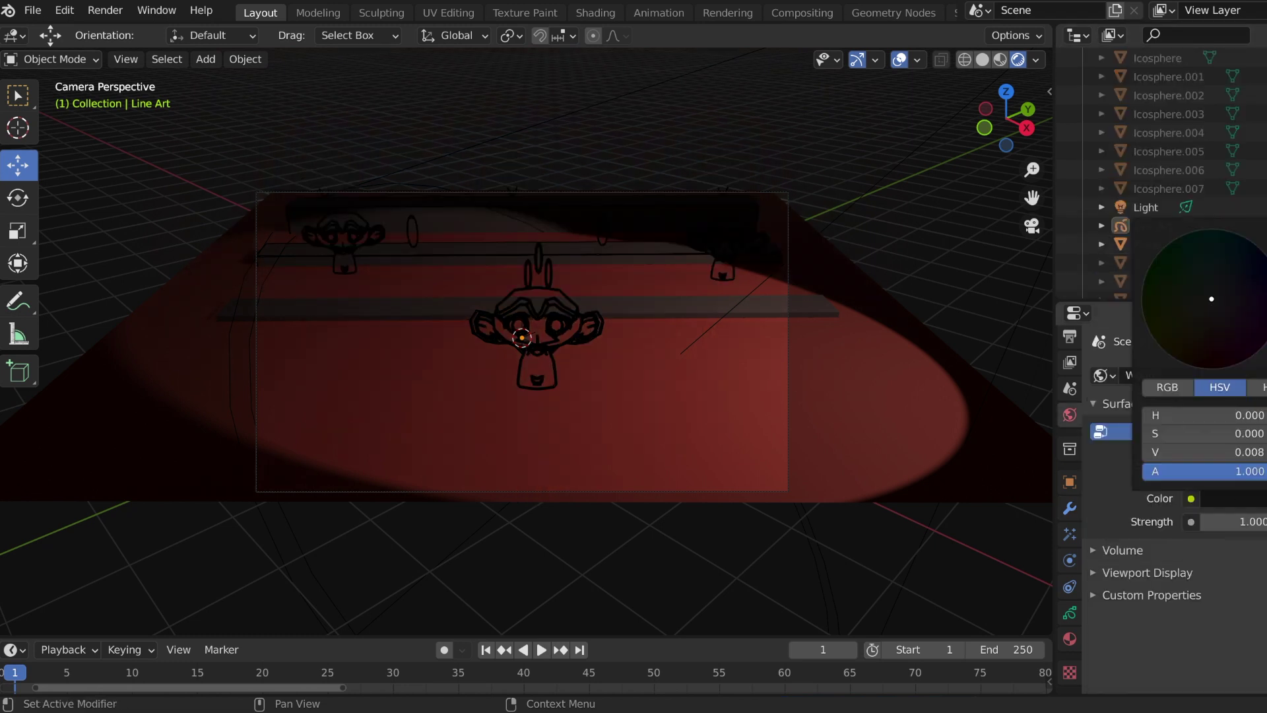
{"action": "left_click_drag", "start_coordinate": [1161, 452], "coordinate": [1248, 452]}
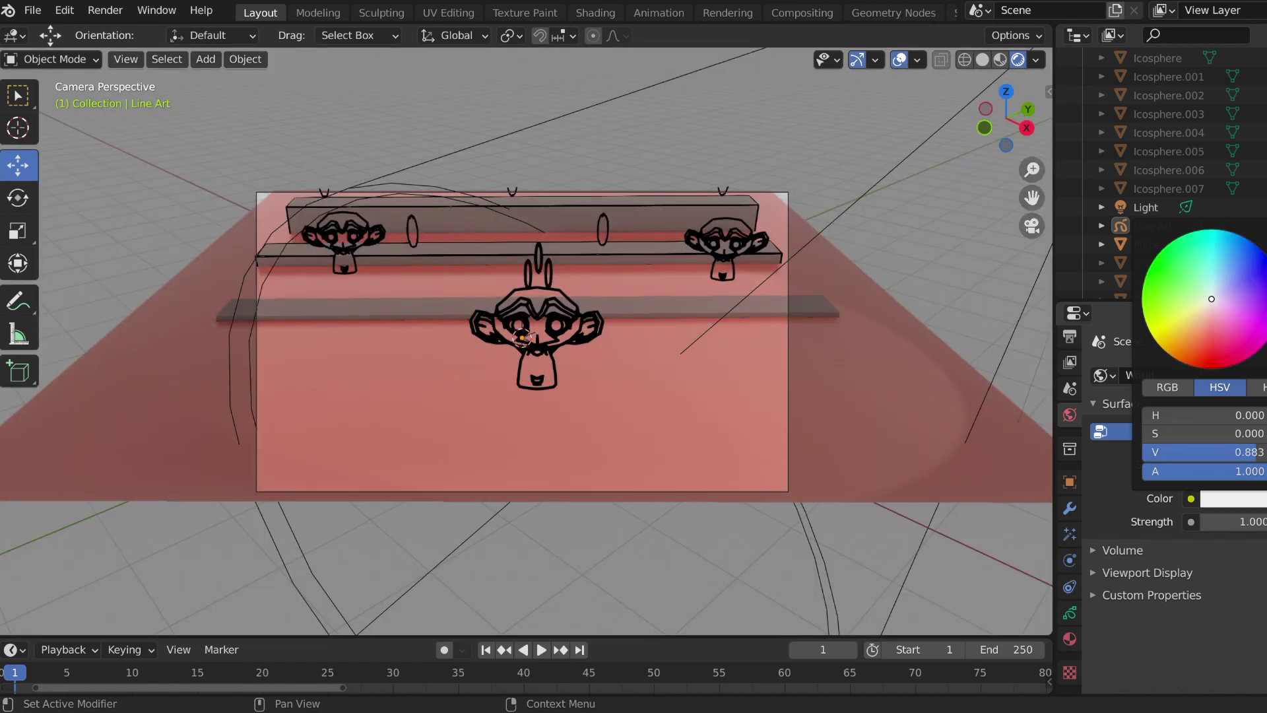
{"action": "scroll", "coordinate": [647, 679], "scroll_direction": "down", "scroll_amount": 4}
- Play the animation, rewind to frame 1, and select the Line Art object's modifiers
{"action": "left_click", "coordinate": [541, 651]}
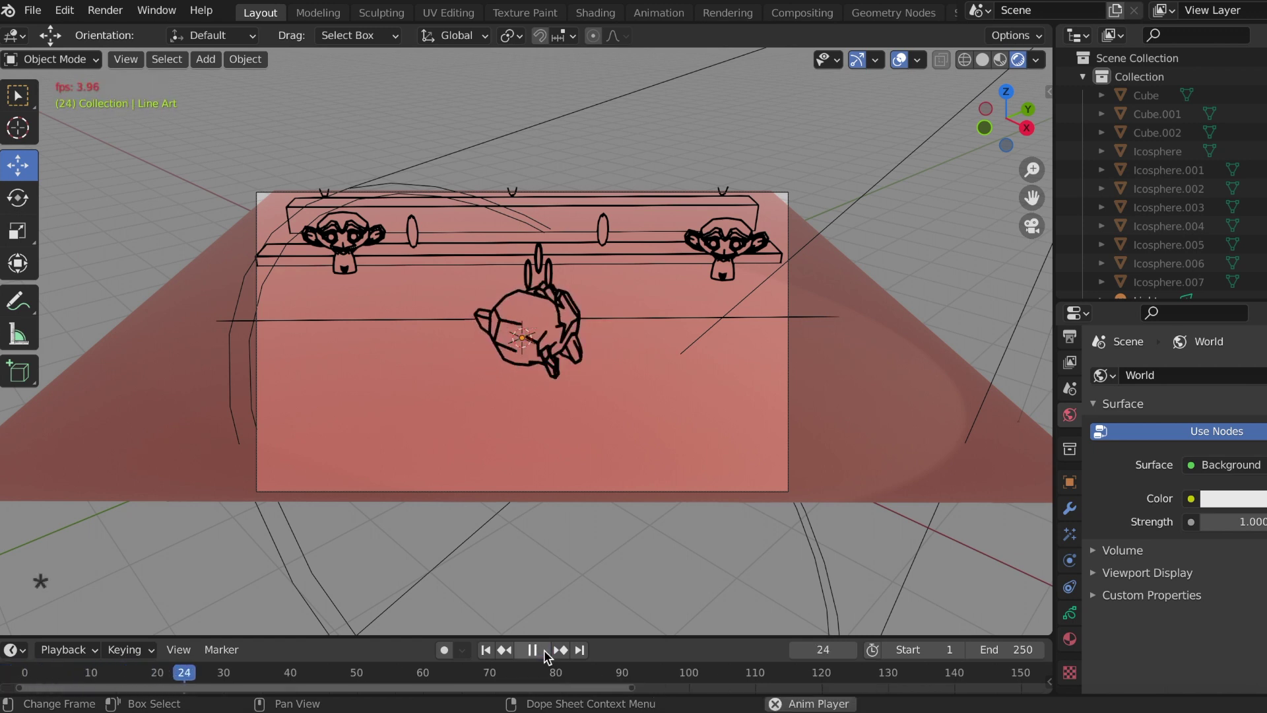
{"action": "key", "text": "space"}
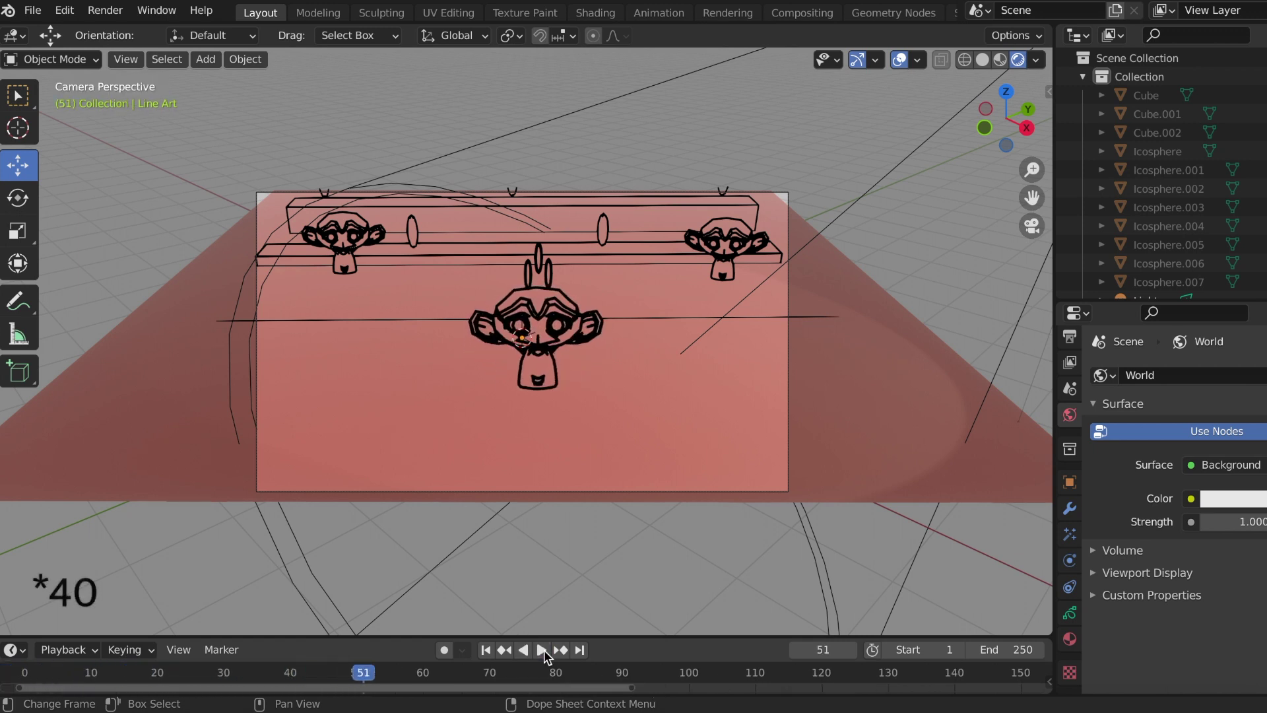
{"action": "scroll", "coordinate": [1162, 171], "scroll_direction": "down", "scroll_amount": 3}
{"action": "key", "text": "shift+Left"}
{"action": "left_click", "coordinate": [1153, 207]}
{"action": "left_click", "coordinate": [1070, 509]}
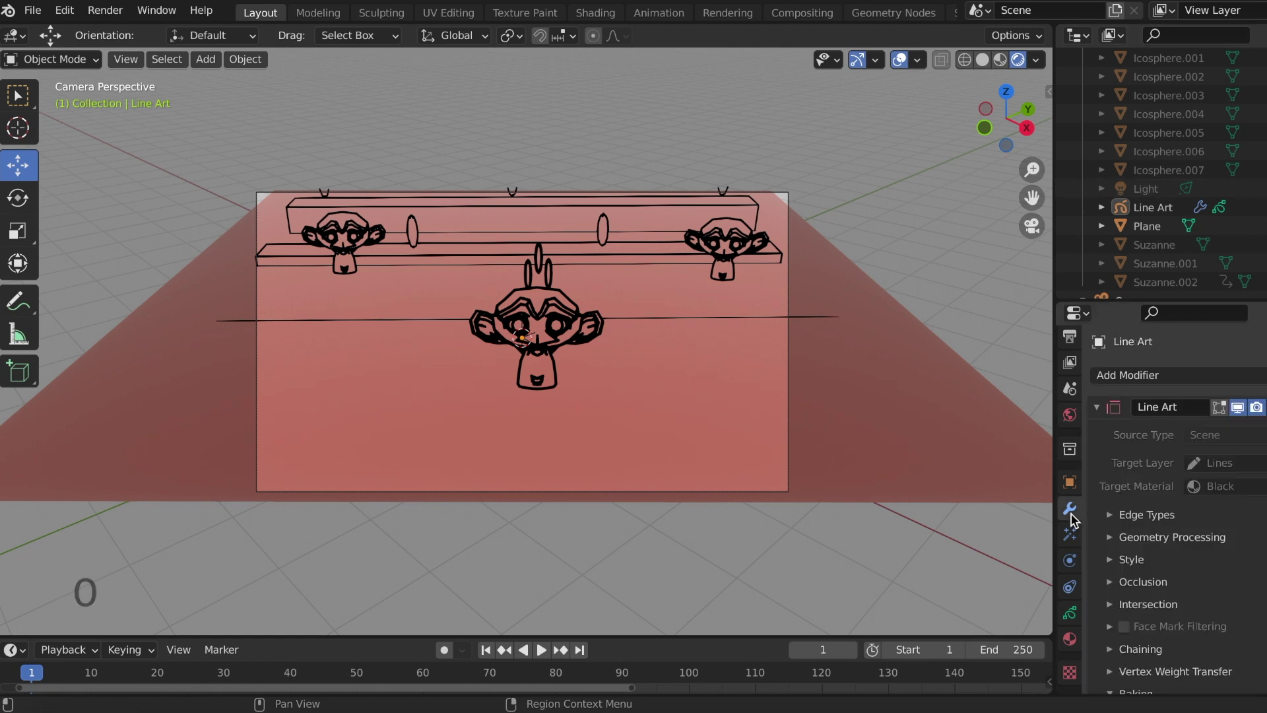
- Add an Offset modifier after Thickness on the Line Art and expand its Randomize subpanel
{"action": "scroll", "coordinate": [1161, 525], "scroll_direction": "down", "scroll_amount": 3}
{"action": "scroll", "coordinate": [1162, 525], "scroll_direction": "down", "scroll_amount": 5}
{"action": "scroll", "coordinate": [1161, 531], "scroll_direction": "up", "scroll_amount": 2}
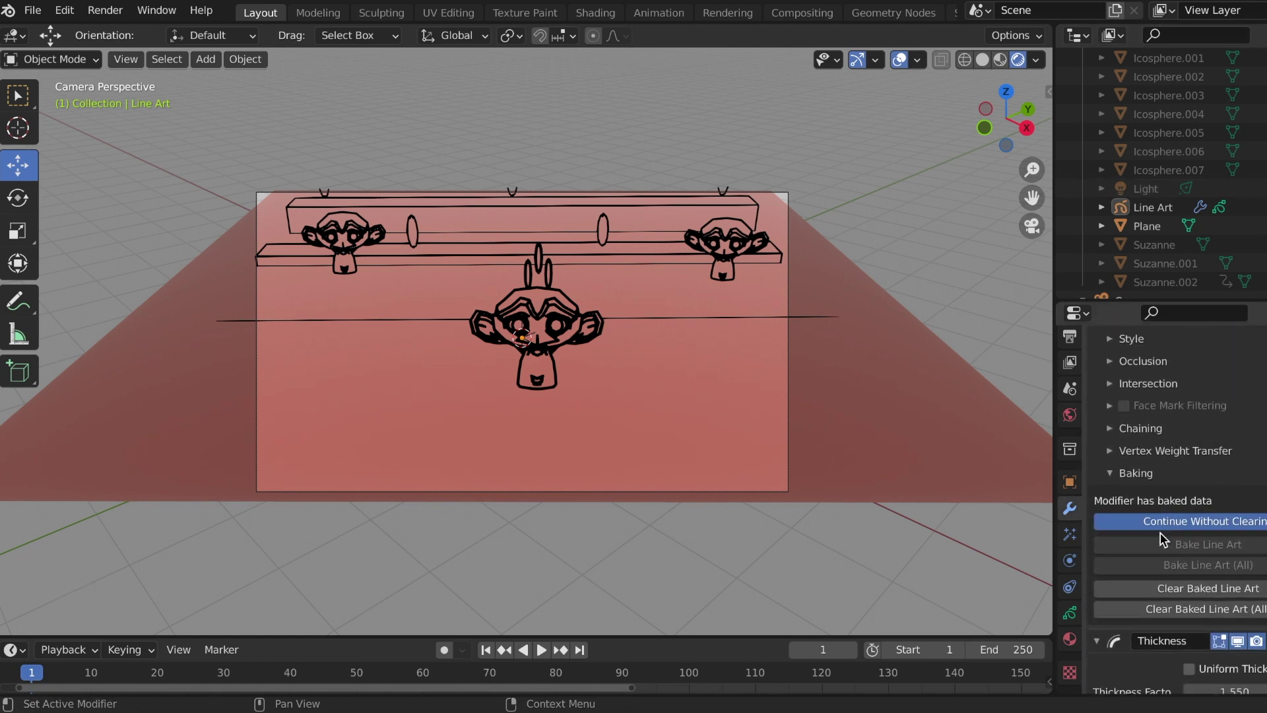
{"action": "scroll", "coordinate": [1122, 581], "scroll_direction": "up", "scroll_amount": 6}
{"action": "left_click", "coordinate": [1152, 376]}
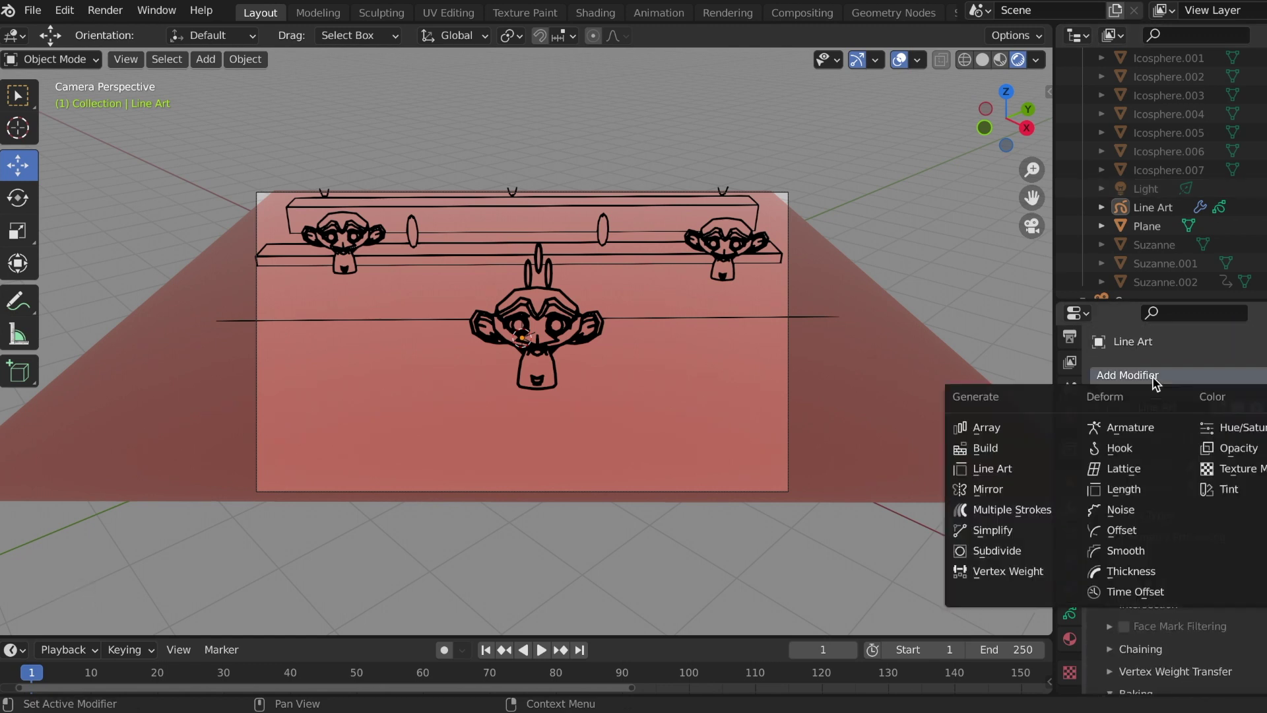
{"action": "left_click", "coordinate": [1119, 529]}
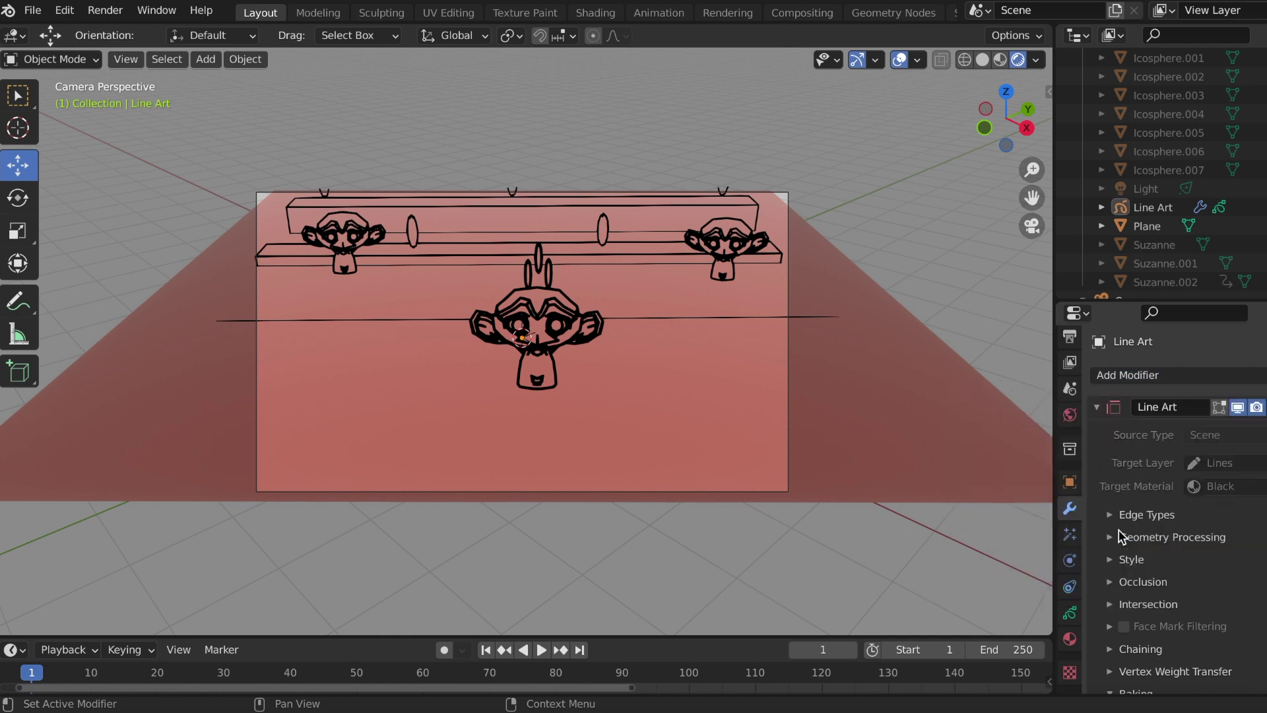
{"action": "scroll", "coordinate": [1196, 565], "scroll_direction": "down", "scroll_amount": 12}
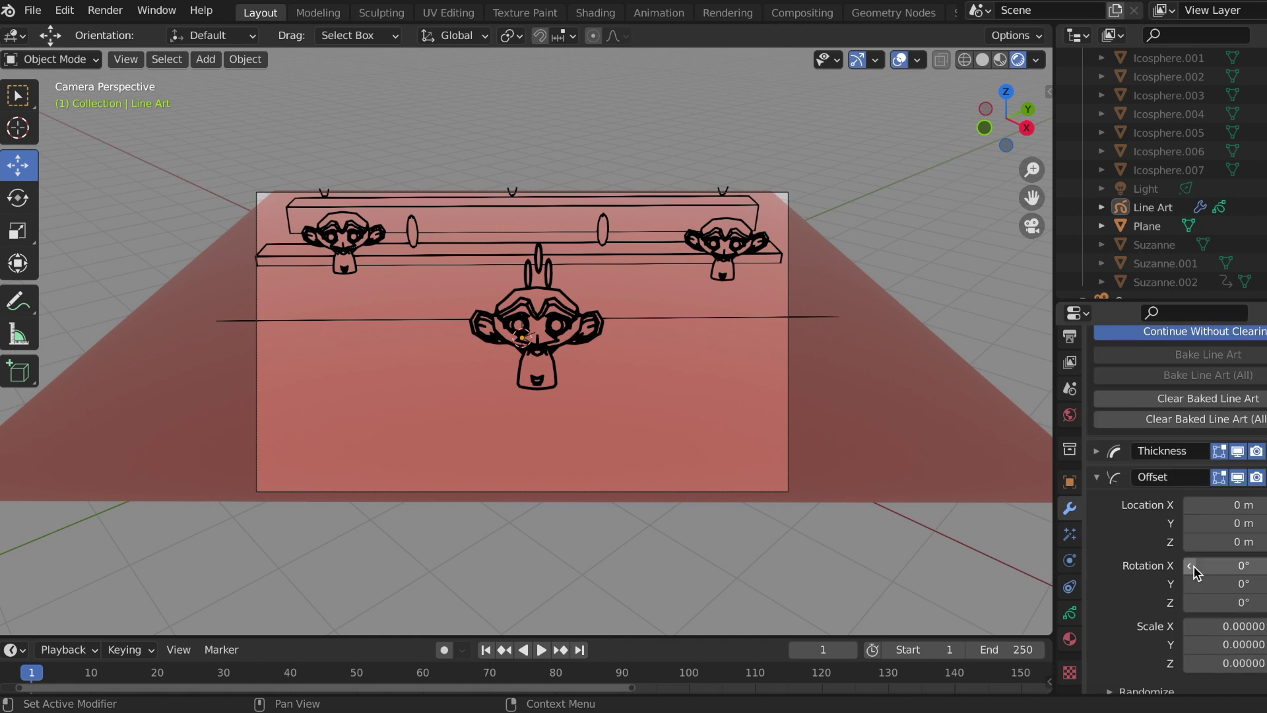
{"action": "left_click", "coordinate": [1111, 662]}
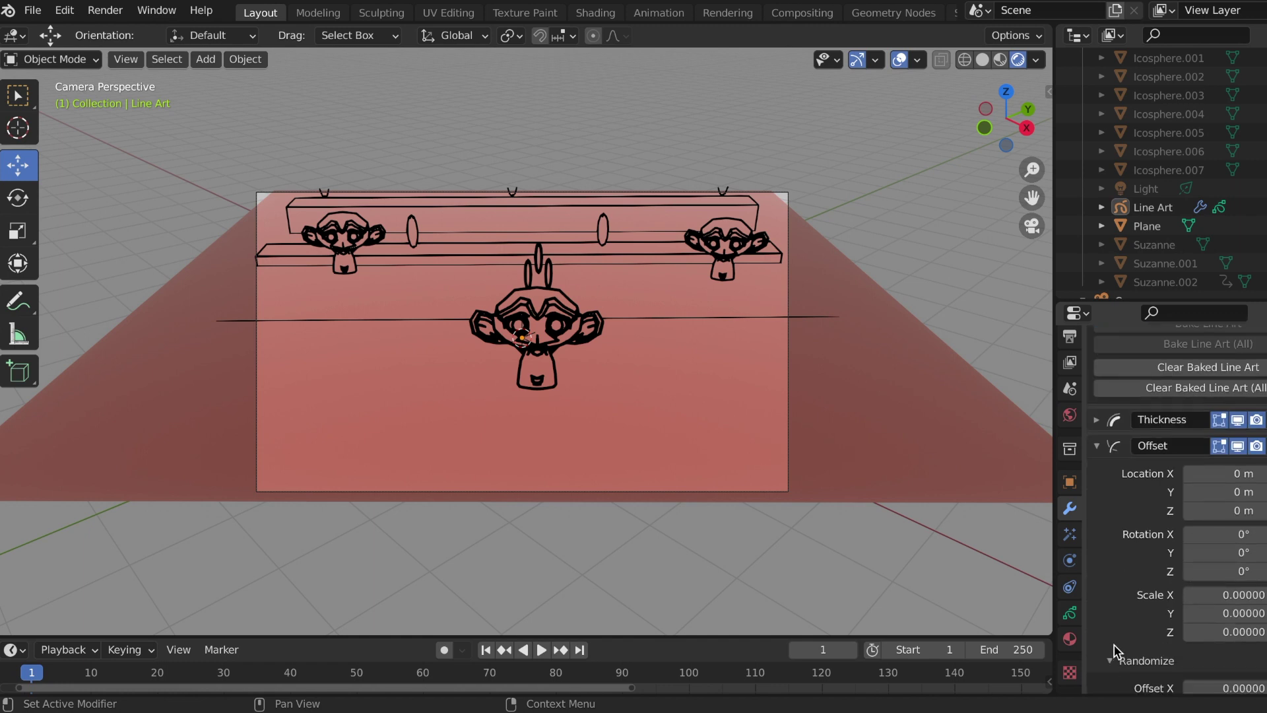
{"action": "scroll", "coordinate": [1115, 652], "scroll_direction": "down", "scroll_amount": 7}
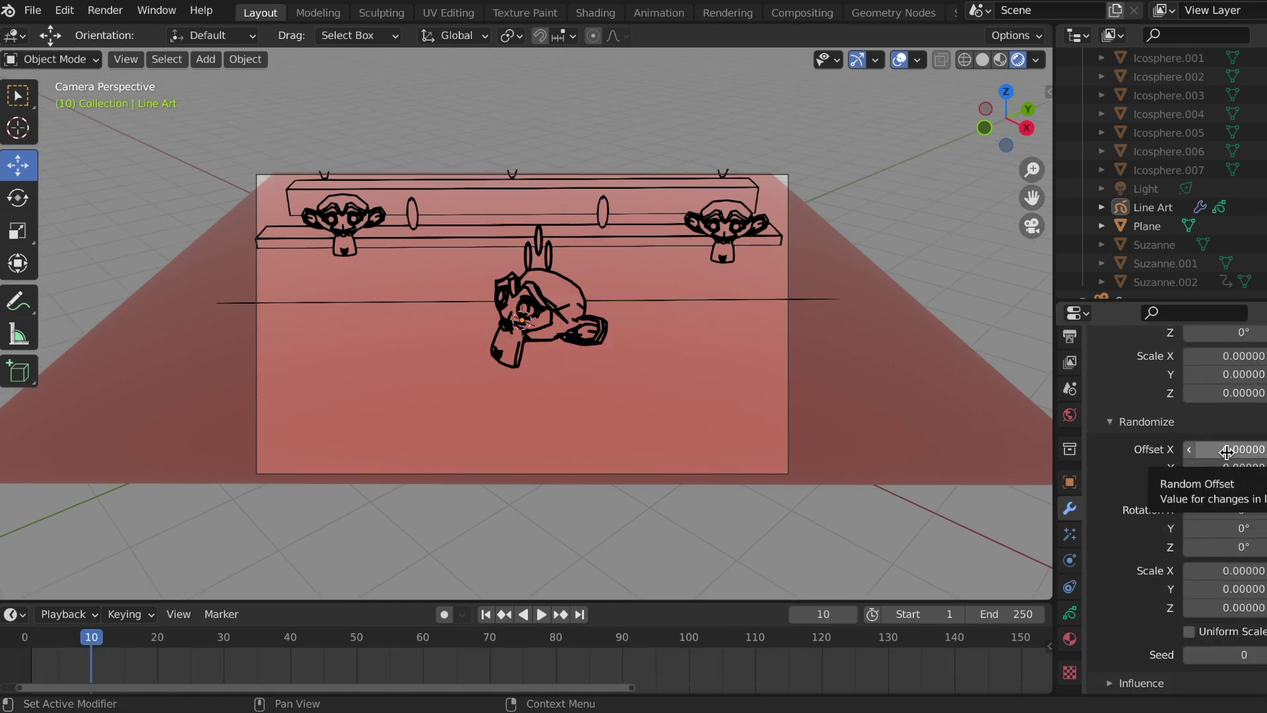
- Keyframe Randomize Offset X/Y/Z at 9, 6, 3 on frame 32
{"action": "key", "text": "i"}
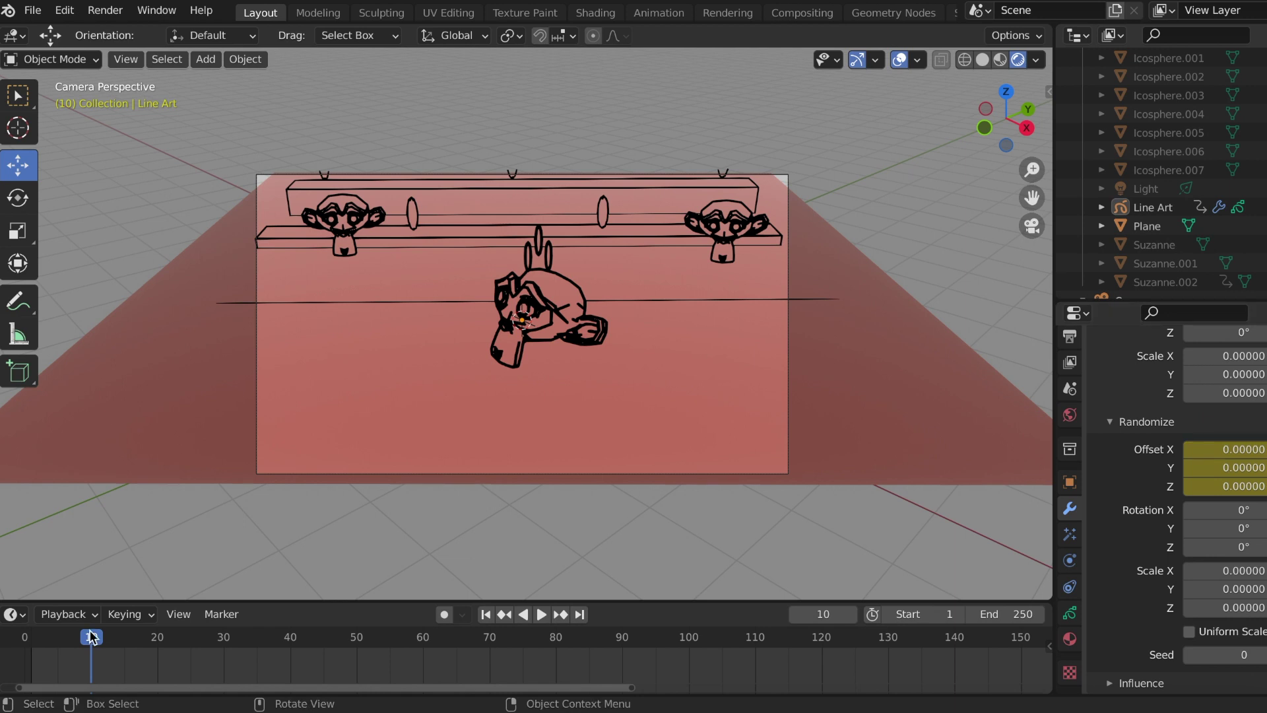
{"action": "left_click_drag", "start_coordinate": [122, 639], "coordinate": [237, 641]}
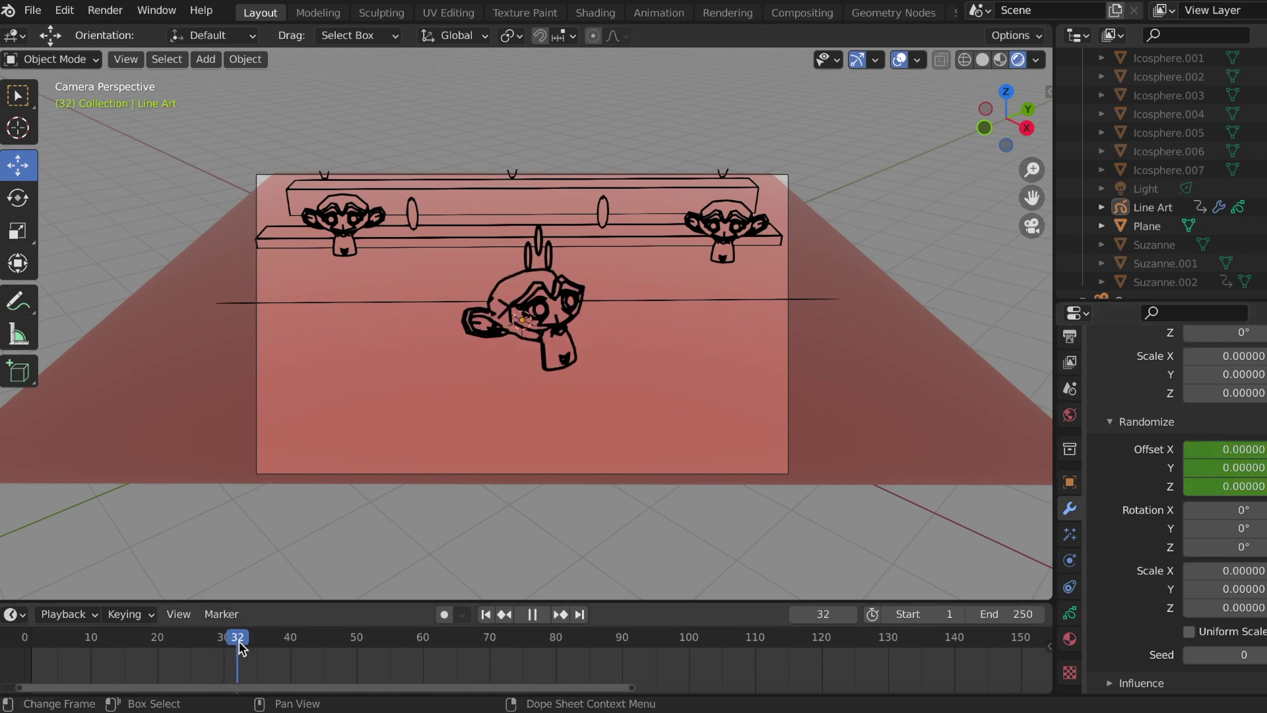
{"action": "left_click", "coordinate": [1253, 449]}
{"action": "type", "text": "30.0"}
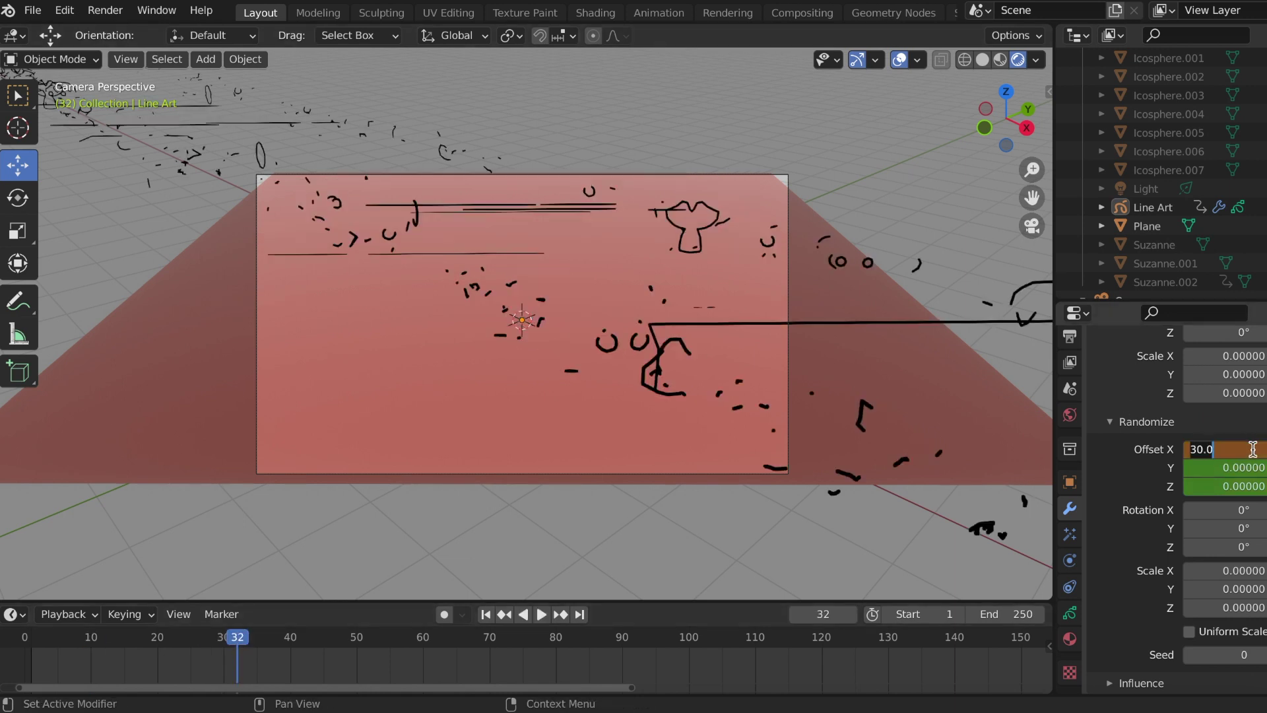
{"action": "key", "text": "Return"}
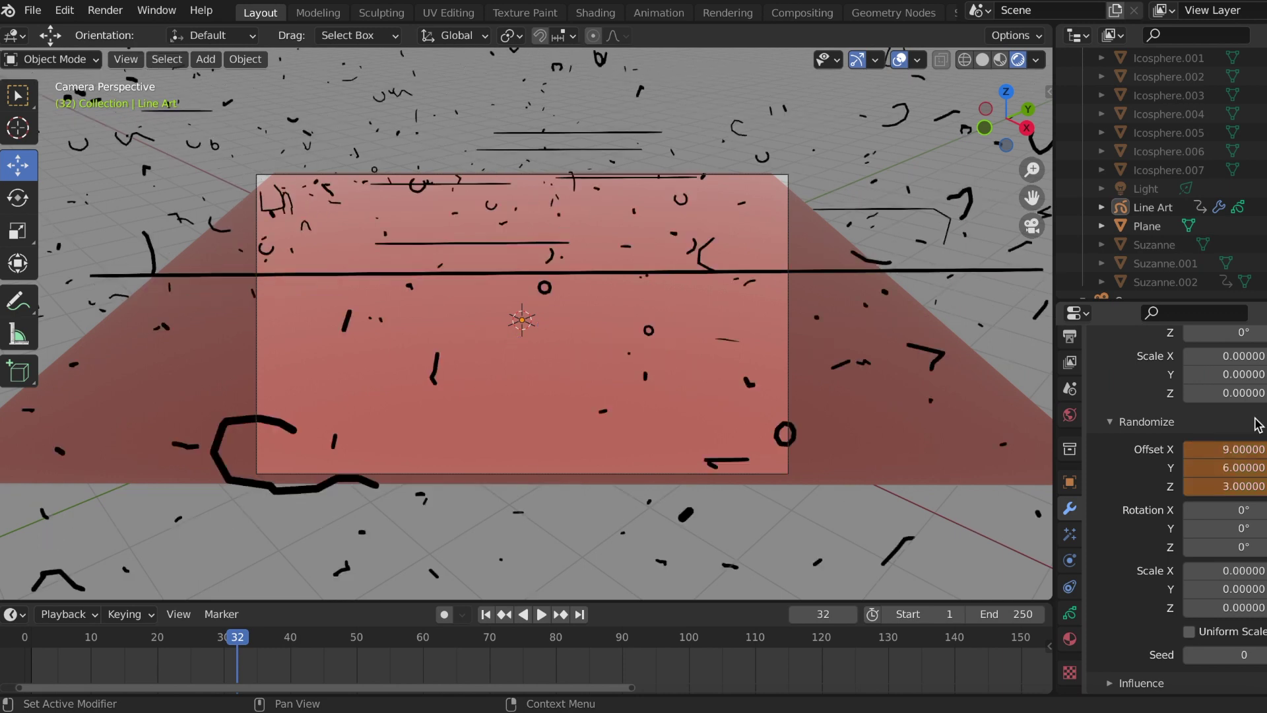
{"action": "left_click_drag", "start_coordinate": [1253, 449], "coordinate": [1222, 467]}
{"action": "key", "text": "i"}
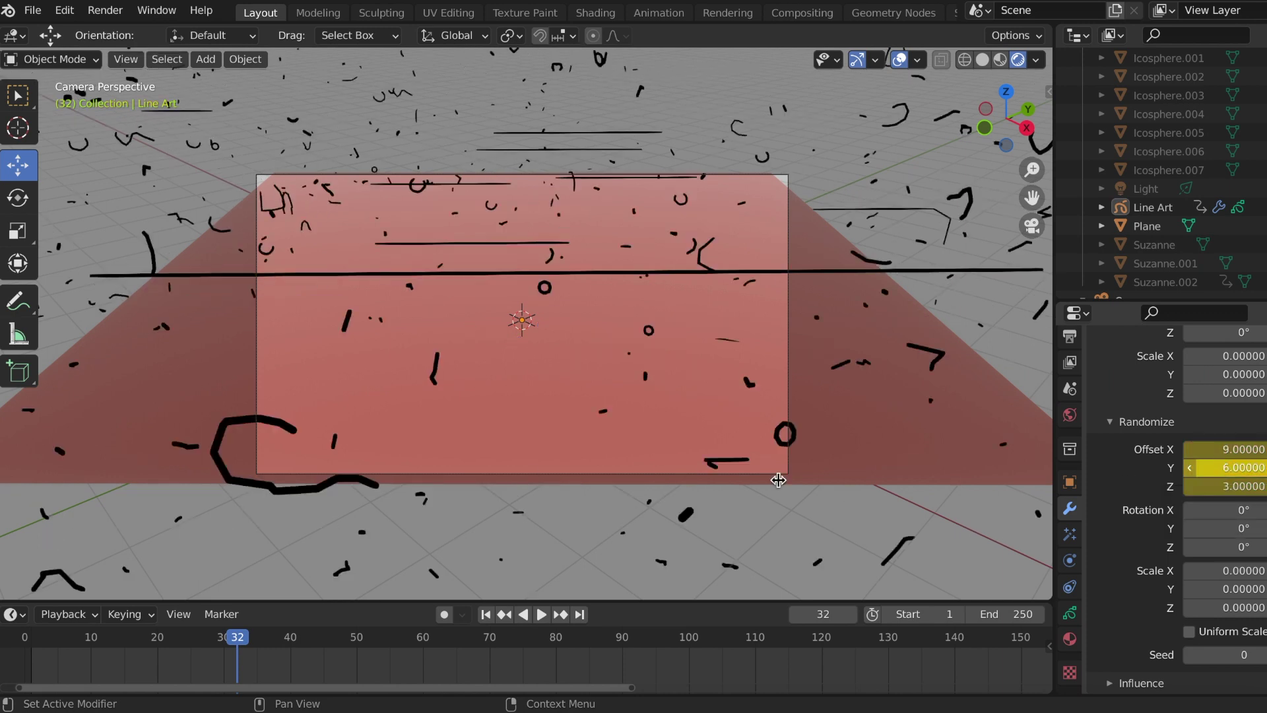
- Keyframe offsets 40, 50, 45 at frame 50 and play back from frame 1
{"action": "key", "text": "space"}
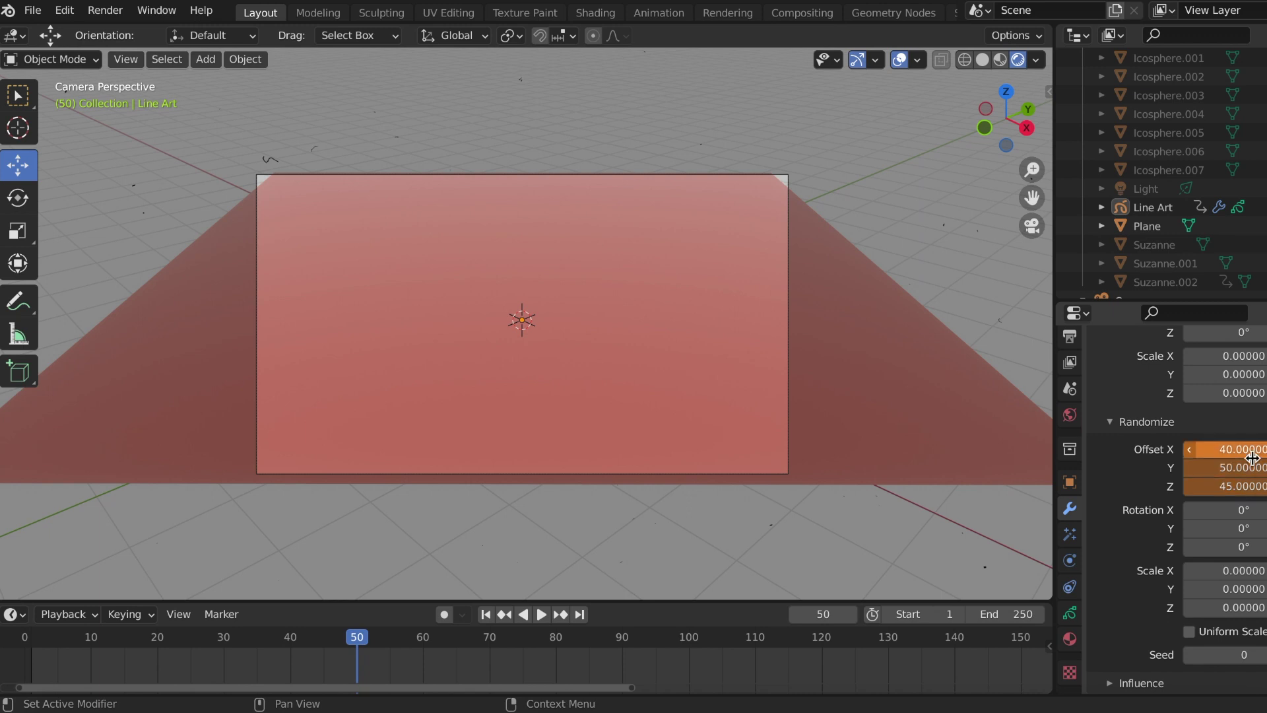
{"action": "key", "text": "i"}
{"action": "key", "text": "shift+Left"}
{"action": "key", "text": "space"}
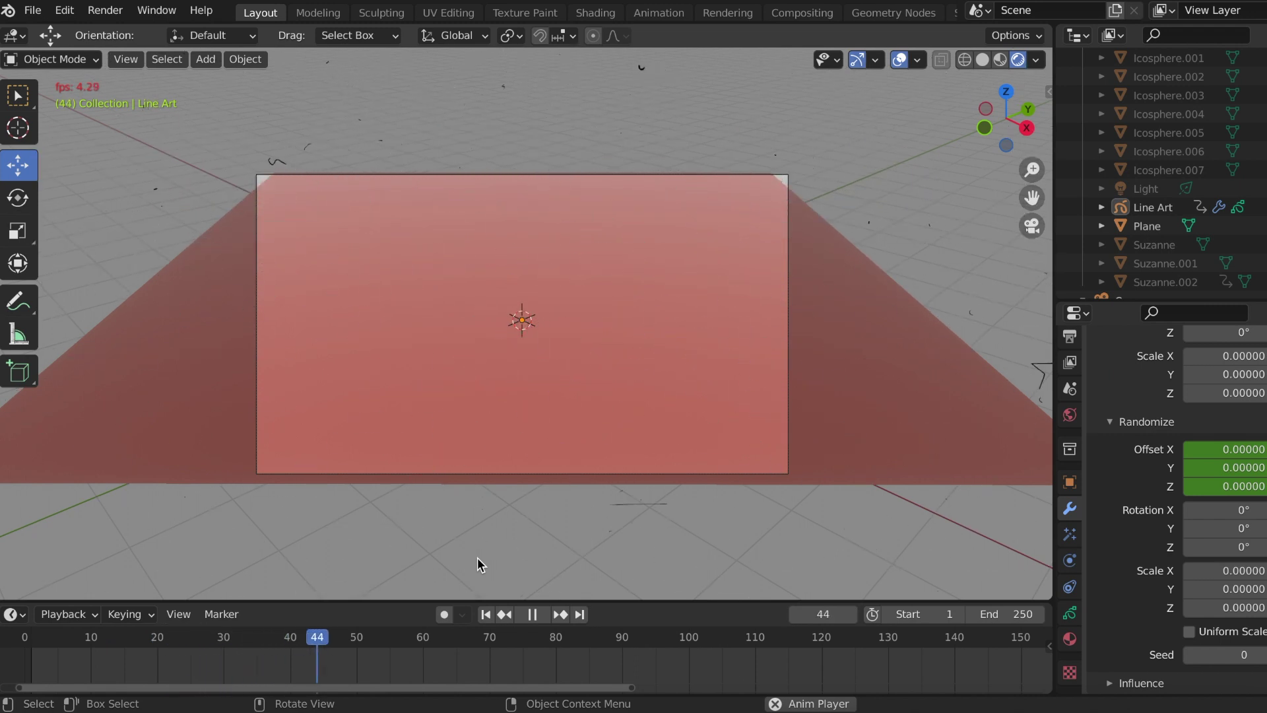
{"action": "key", "text": "space"}
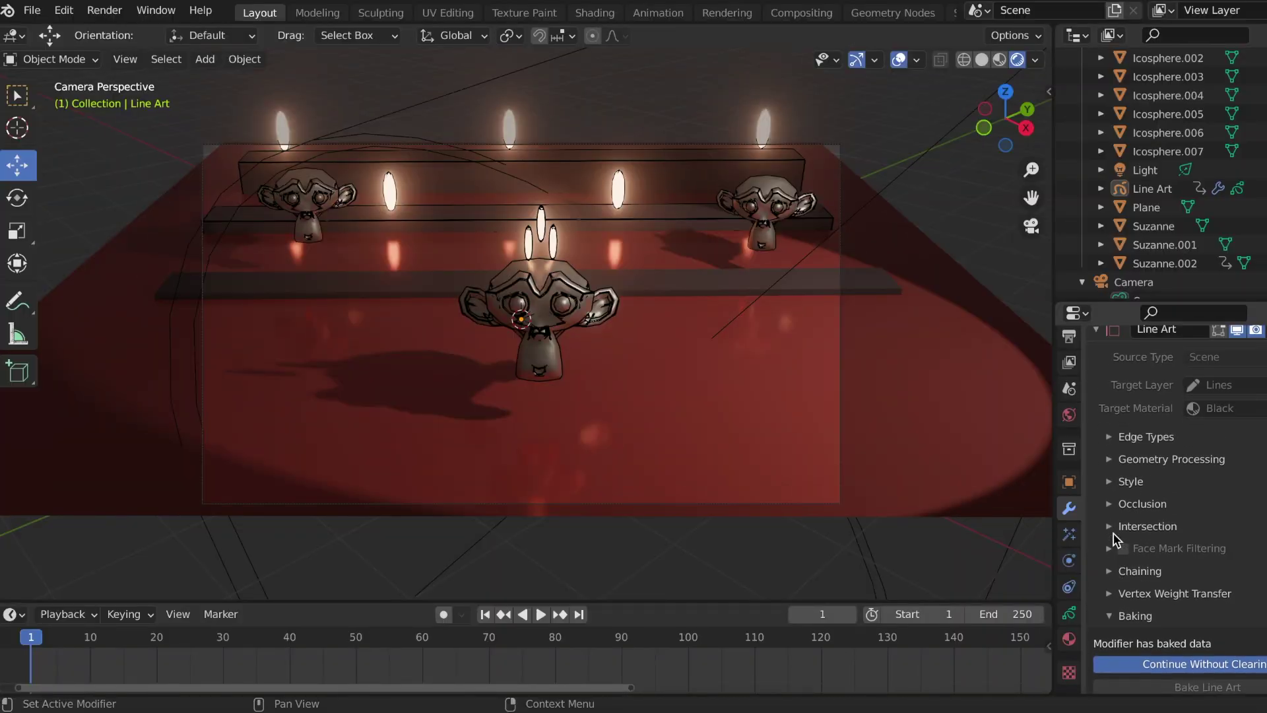
- Make the Line Art modifier editable again via Continue Without Clearing the bake
{"action": "left_click", "coordinate": [1113, 438]}
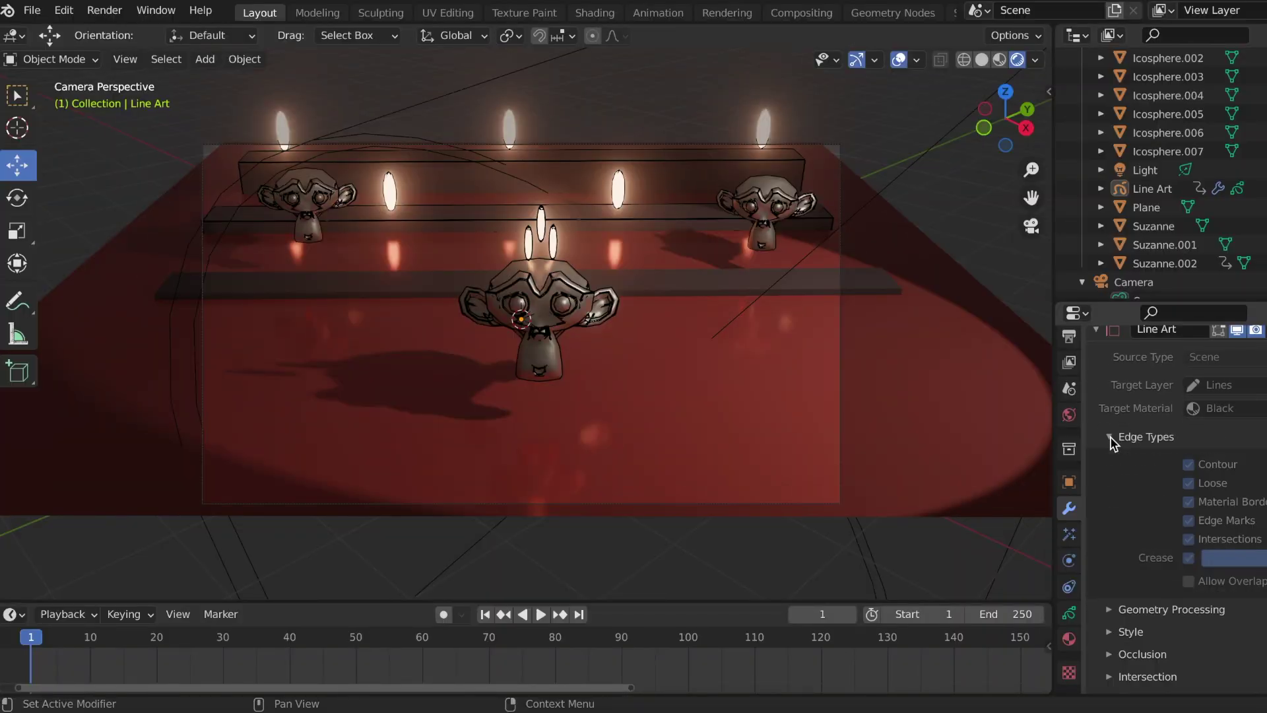
{"action": "left_click", "coordinate": [1114, 439]}
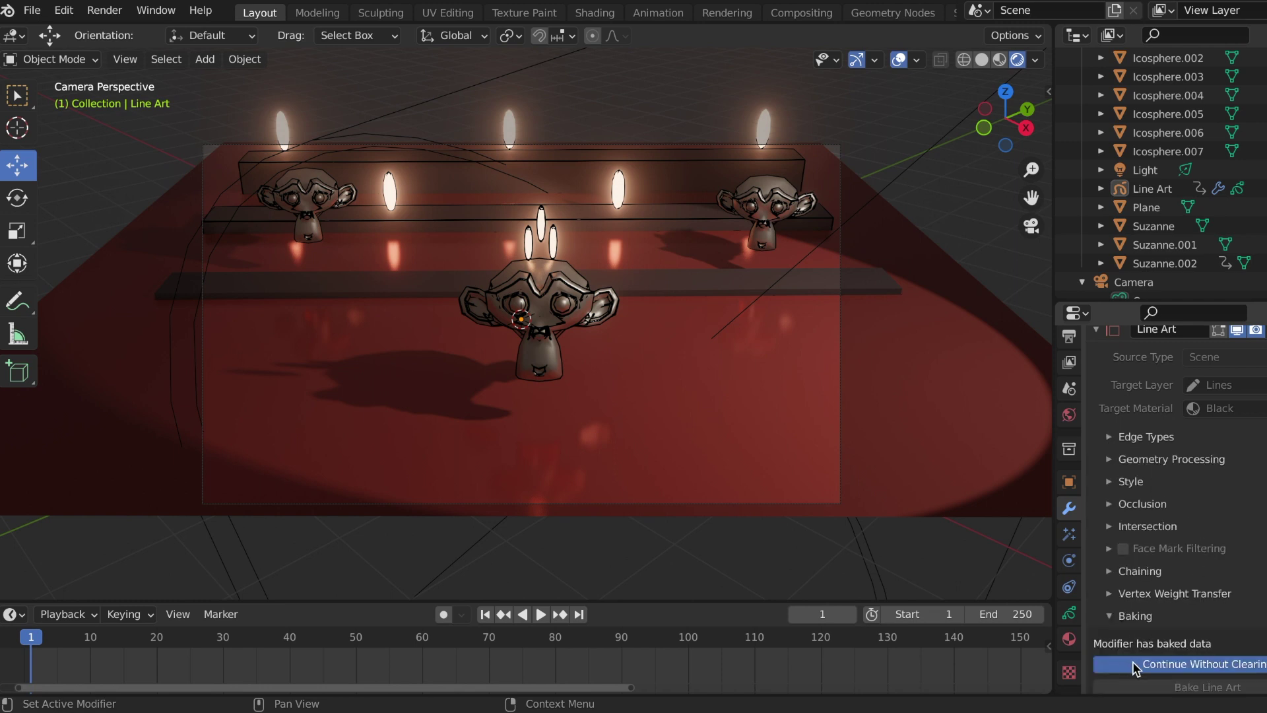
{"action": "left_click", "coordinate": [1202, 667]}
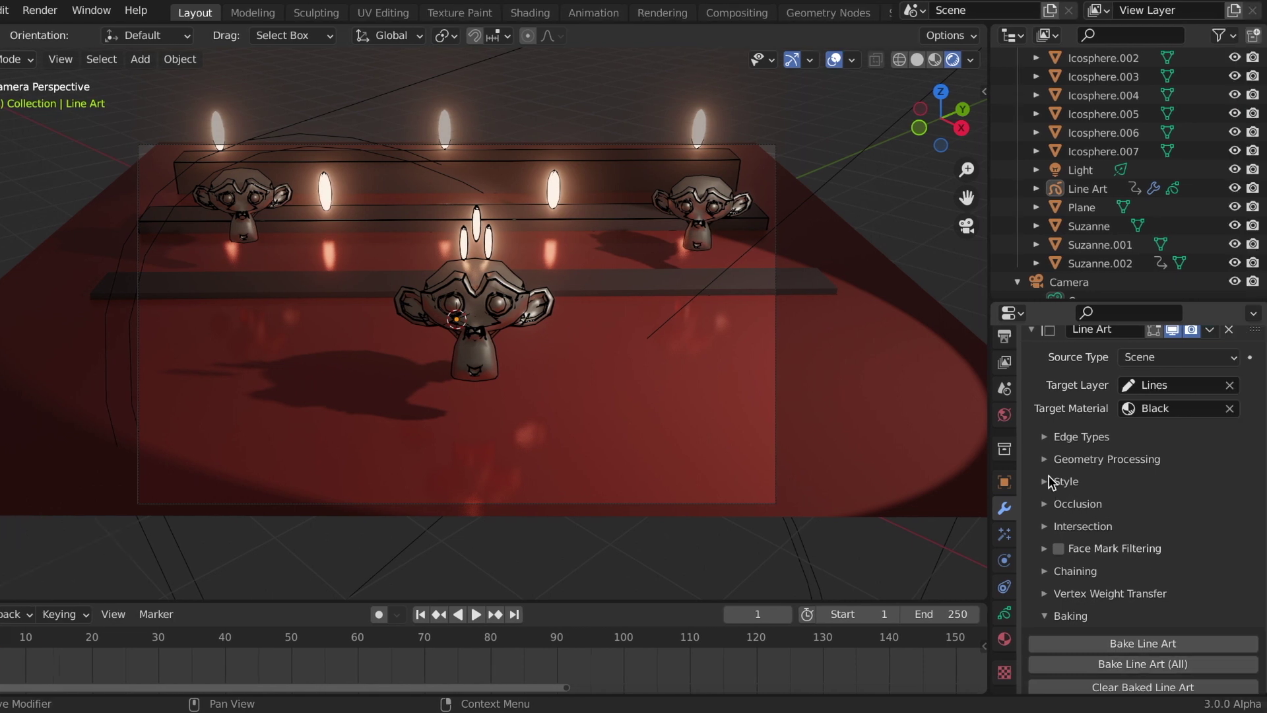
- Set the Line Art Style stroke thickness to 75, then to 45
{"action": "left_click", "coordinate": [1045, 483]}
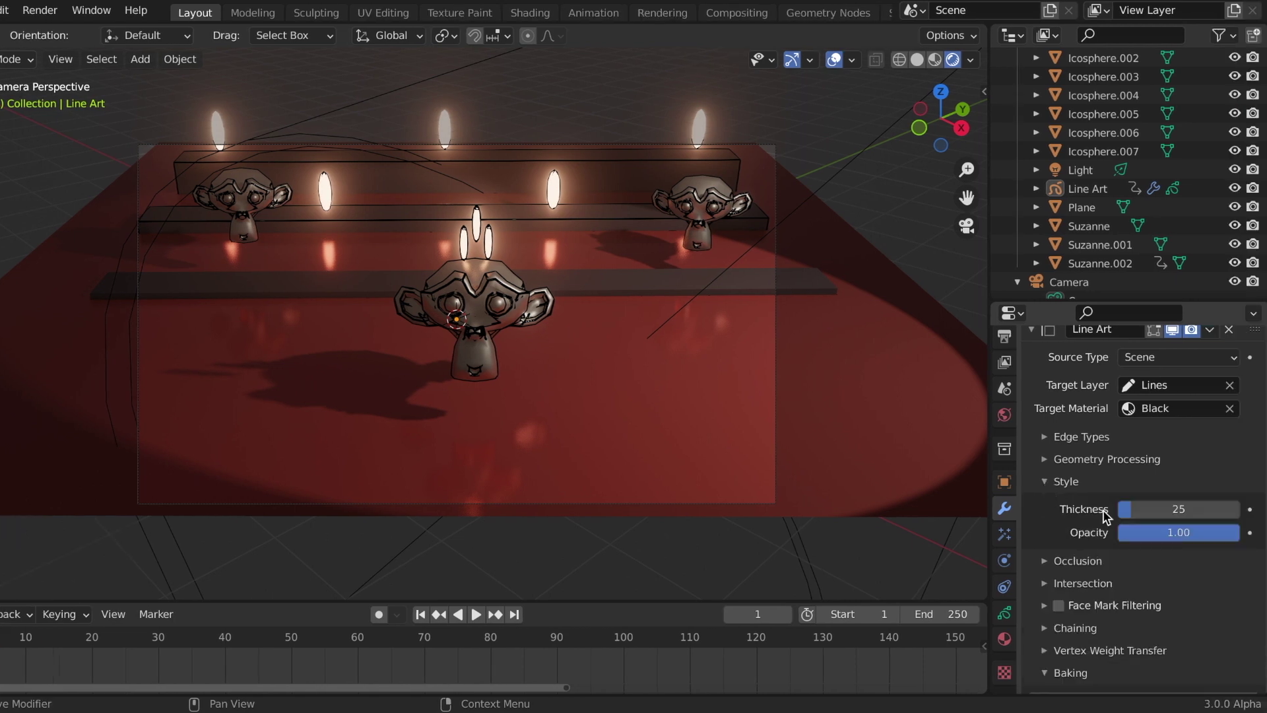
{"action": "left_click", "coordinate": [1174, 512]}
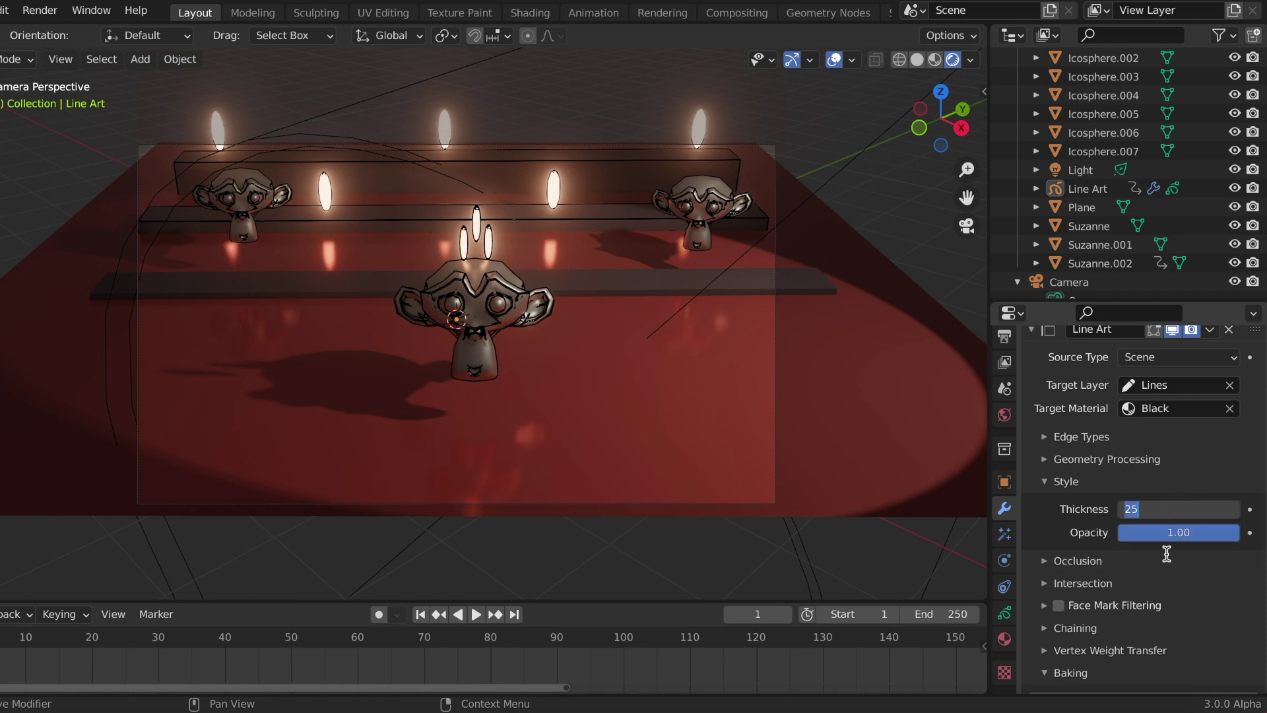
{"action": "key", "text": "Return"}
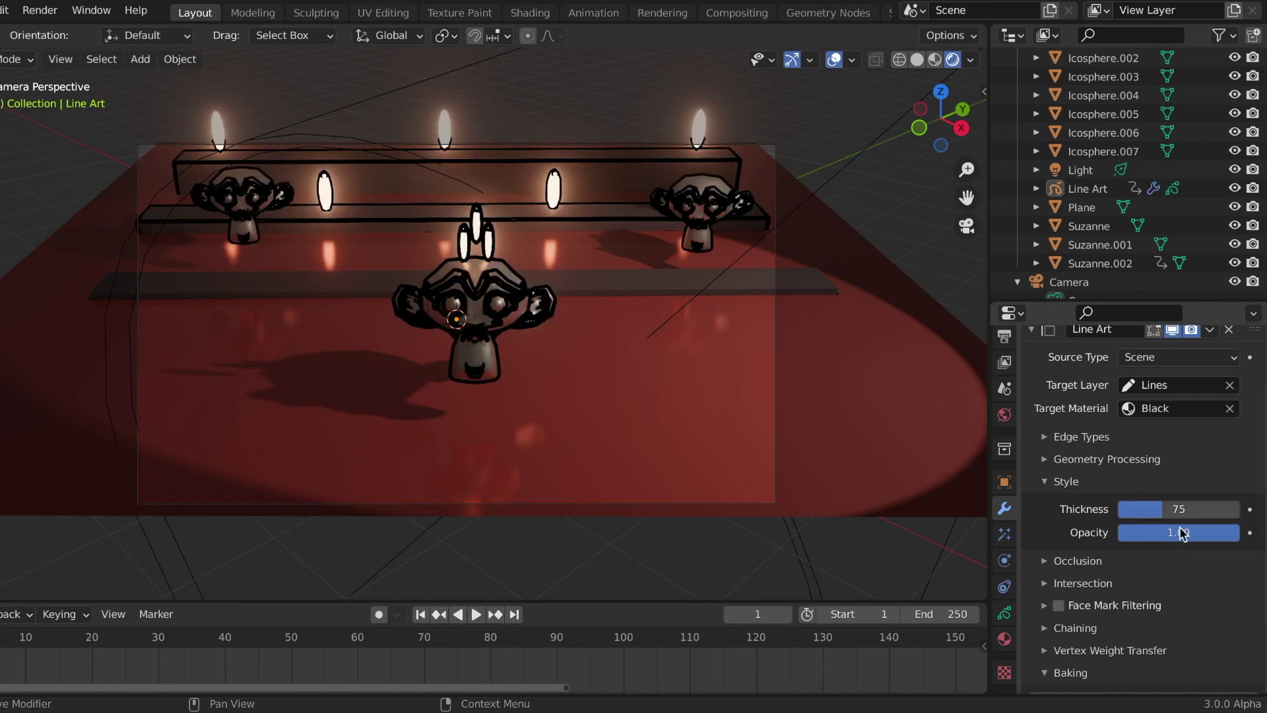
{"action": "left_click", "coordinate": [1192, 506]}
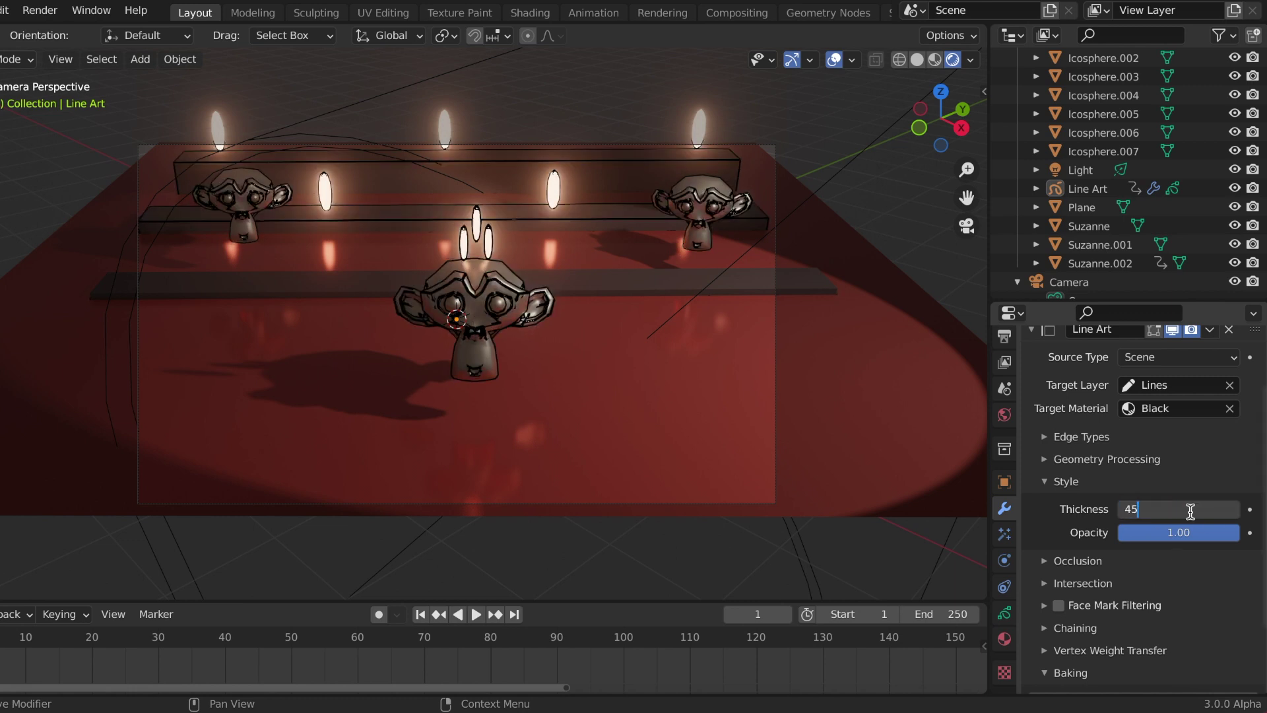
{"action": "key", "text": "Return"}
{"action": "scroll", "coordinate": [1190, 511], "scroll_direction": "down", "scroll_amount": 3}
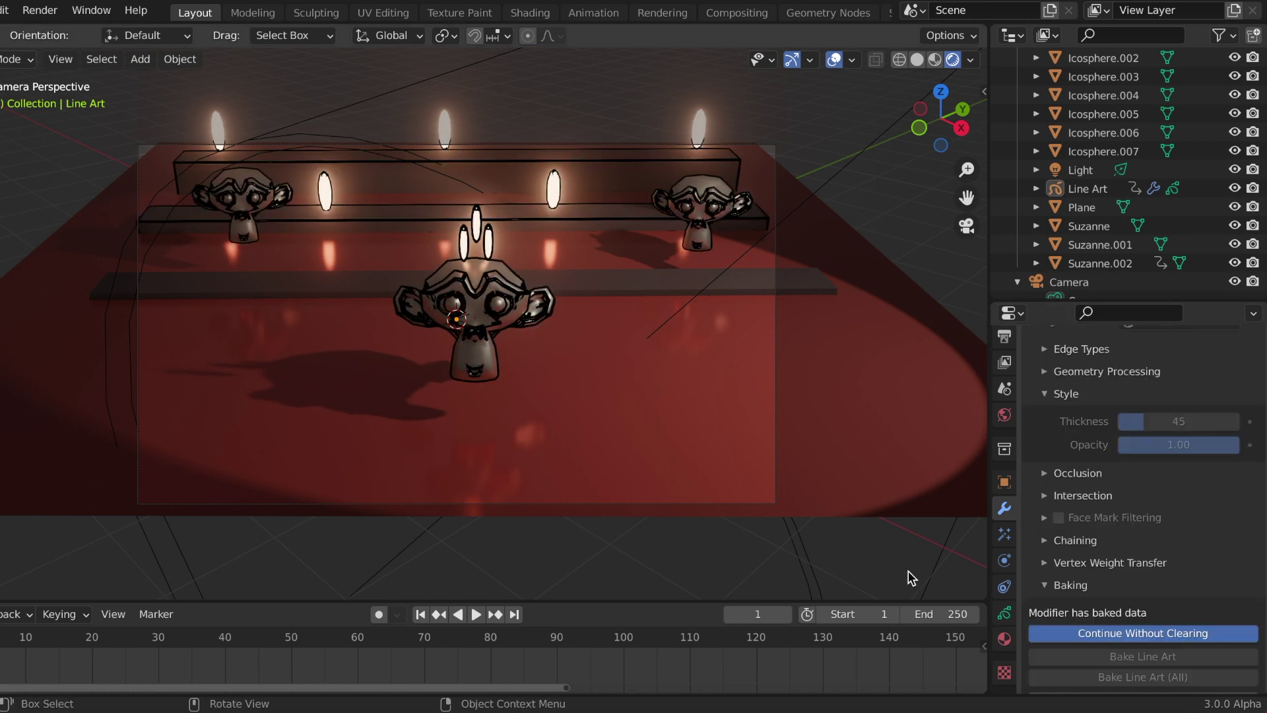
- Switch the Black material's stroke line type from Dots to Squares and preview playback
{"action": "left_click", "coordinate": [1006, 641]}
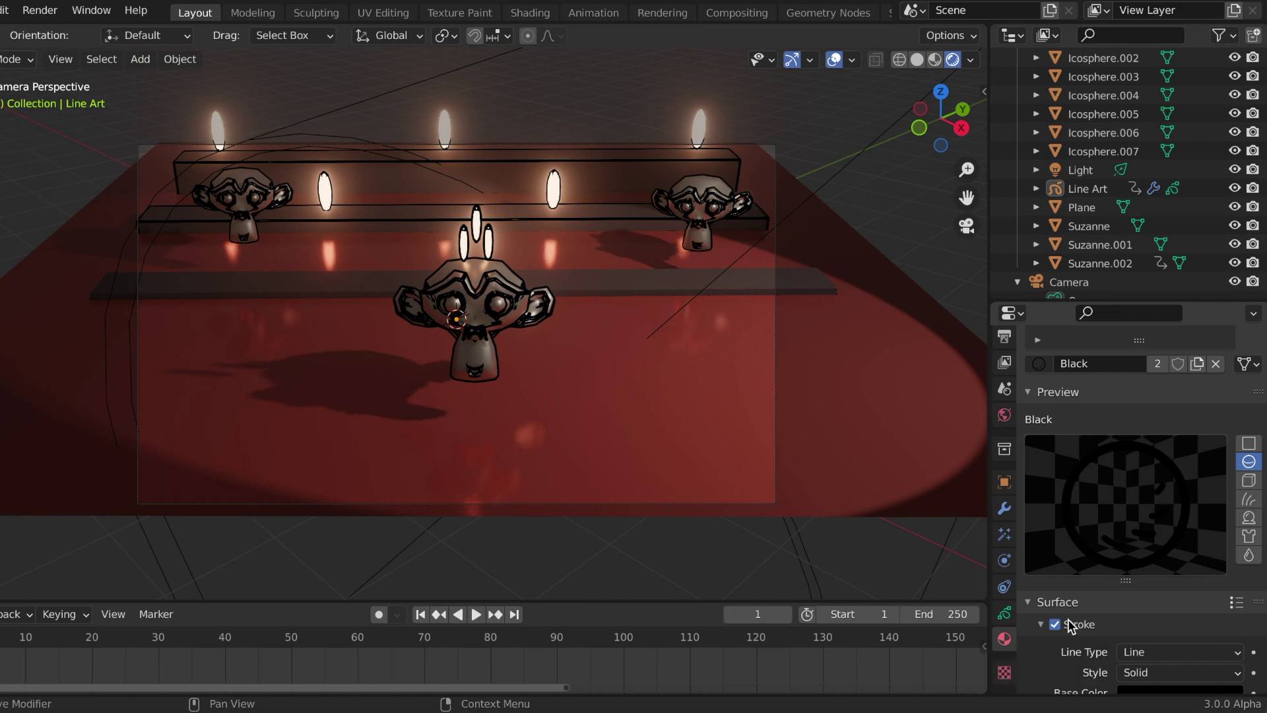
{"action": "scroll", "coordinate": [1091, 561], "scroll_direction": "down", "scroll_amount": 5}
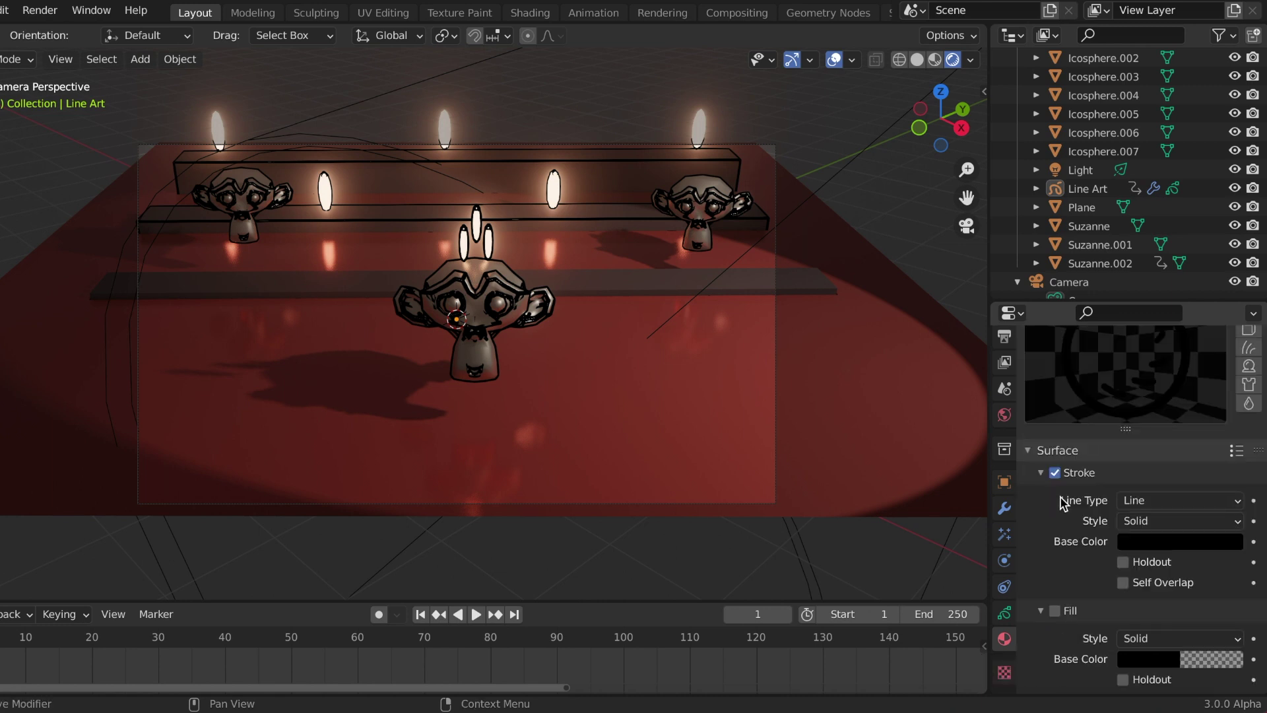
{"action": "left_click", "coordinate": [1170, 502]}
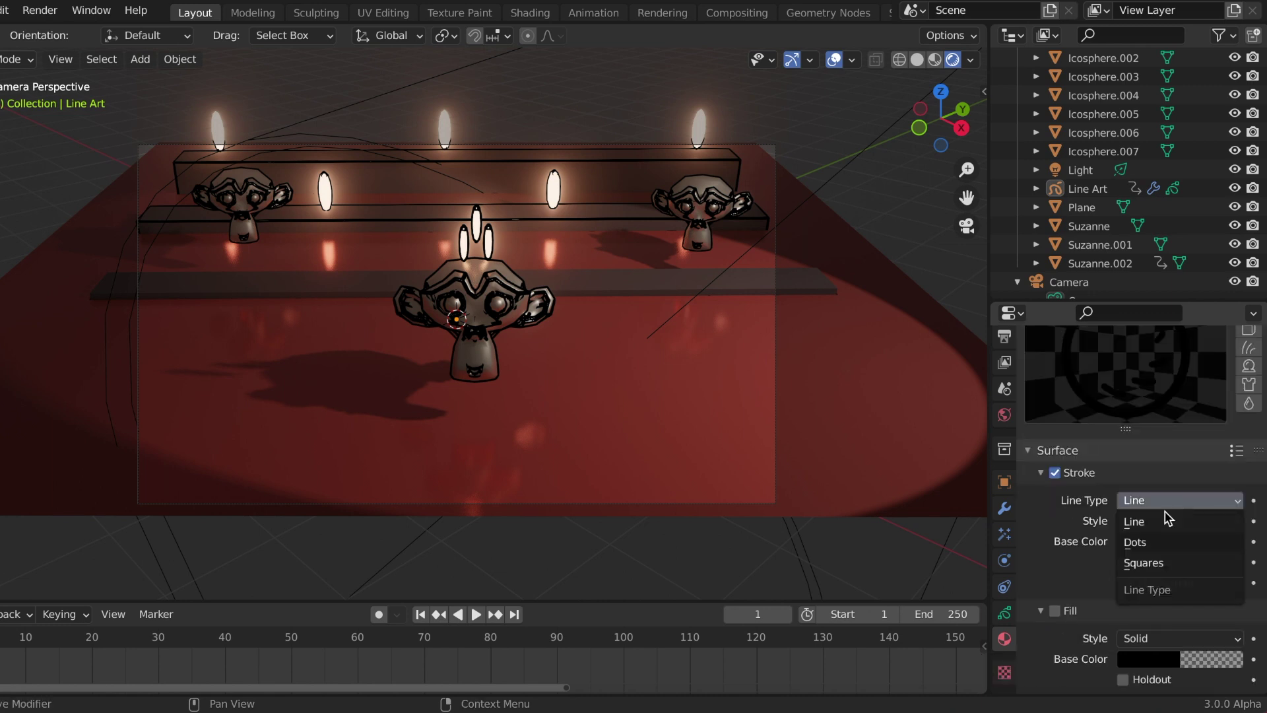
{"action": "left_click", "coordinate": [1157, 547]}
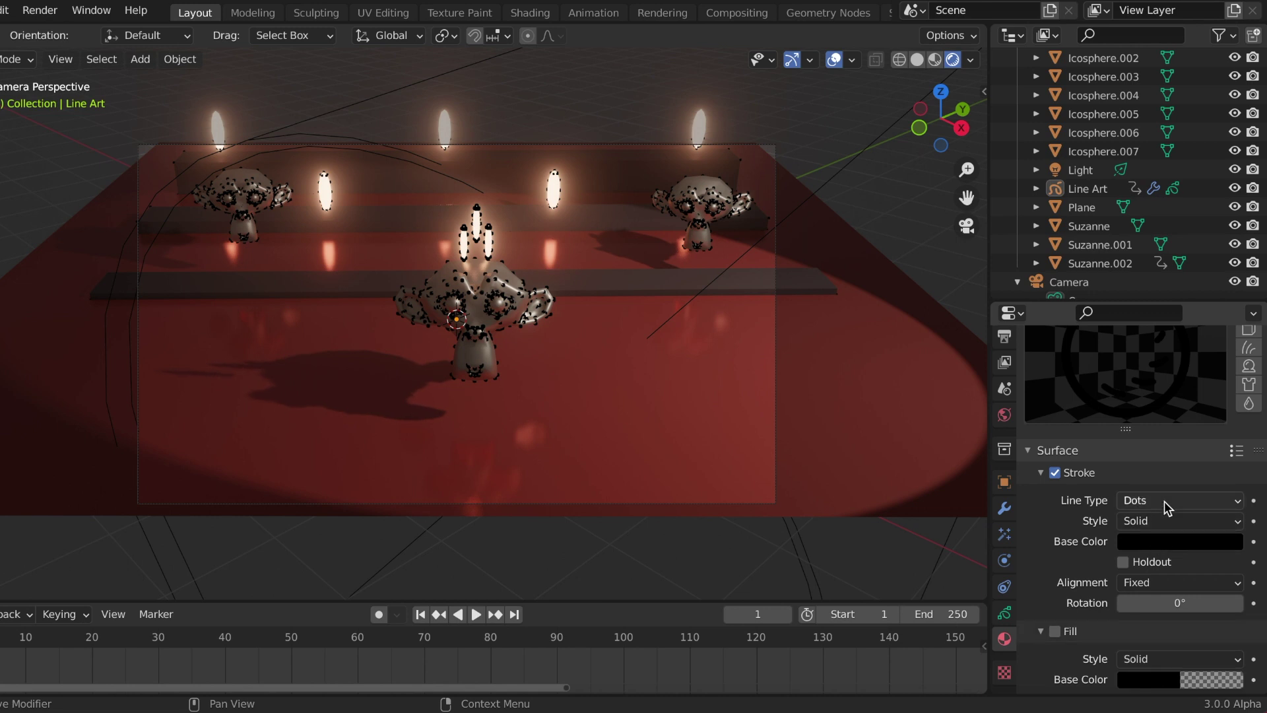
{"action": "left_click", "coordinate": [1164, 501]}
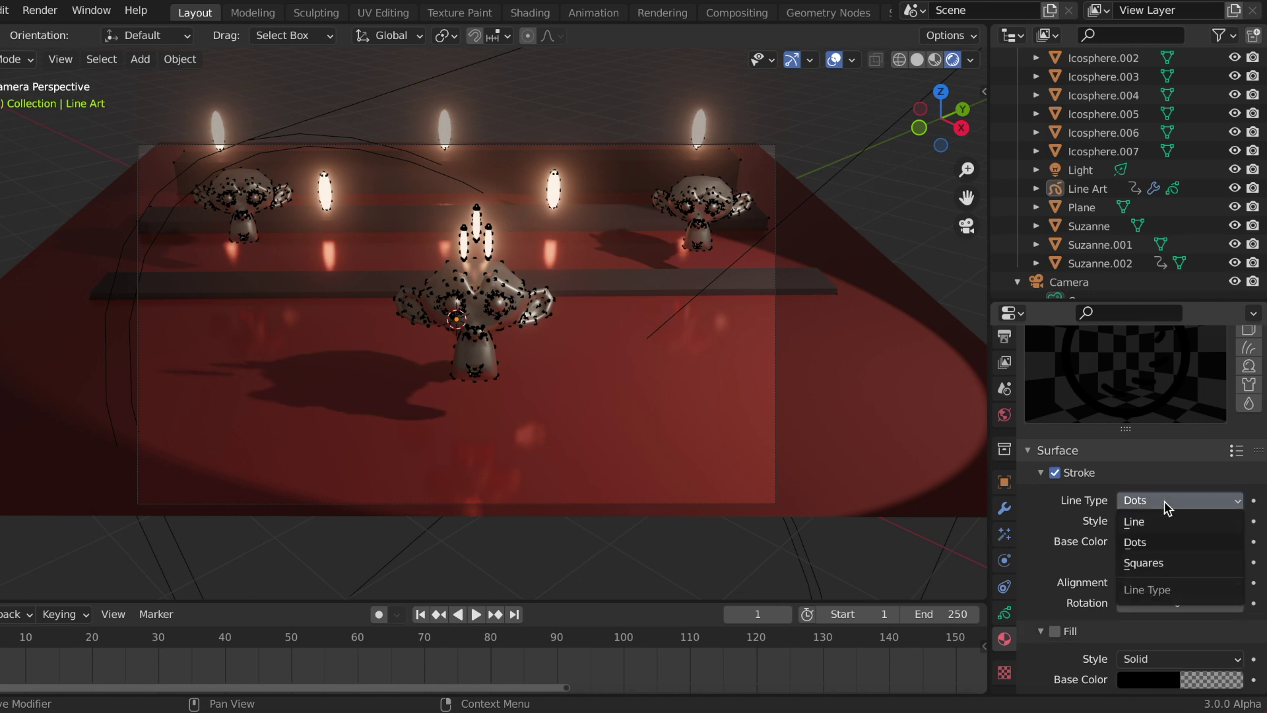
{"action": "left_click", "coordinate": [1137, 564]}
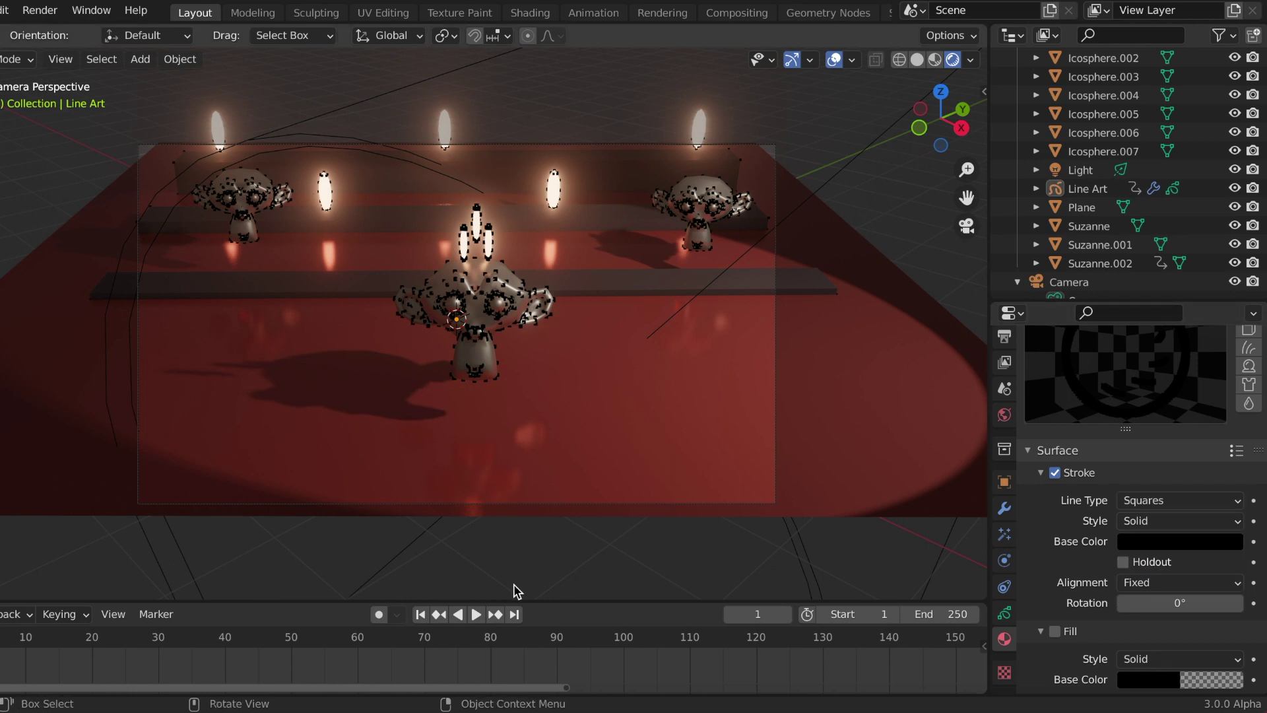
{"action": "left_click", "coordinate": [476, 614]}
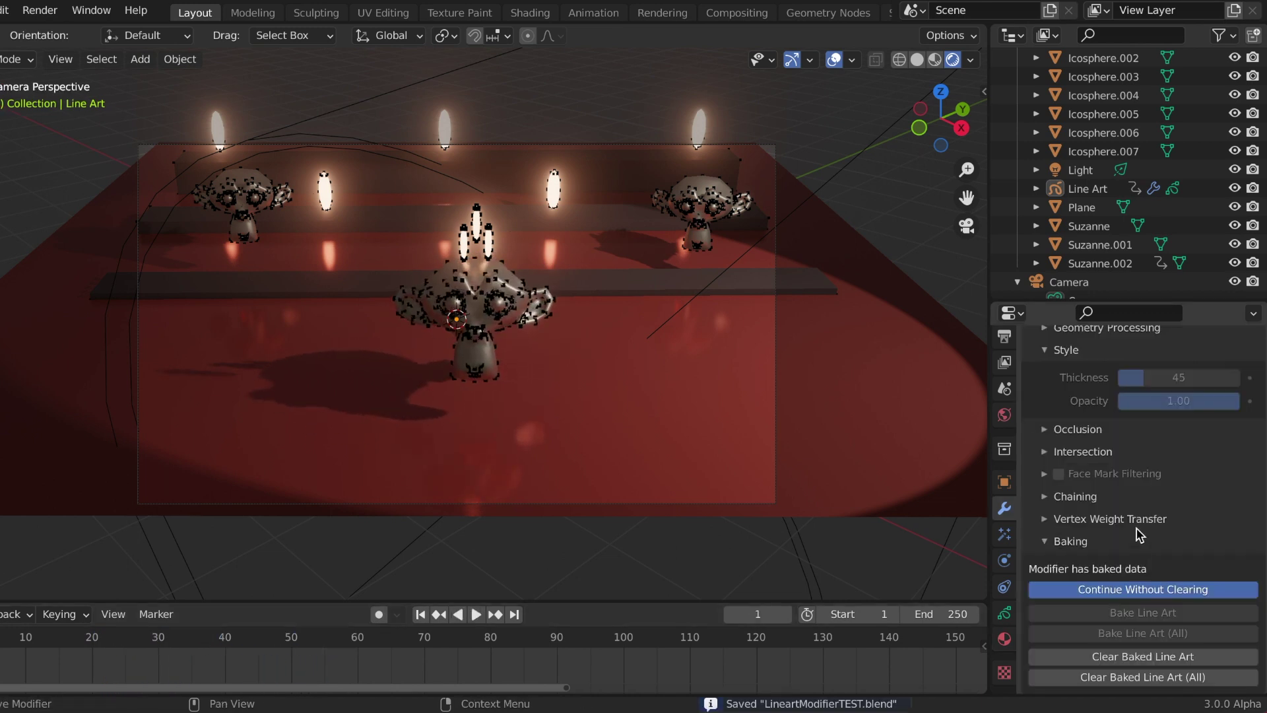
{"action": "scroll", "coordinate": [1136, 538], "scroll_direction": "up", "scroll_amount": 7}
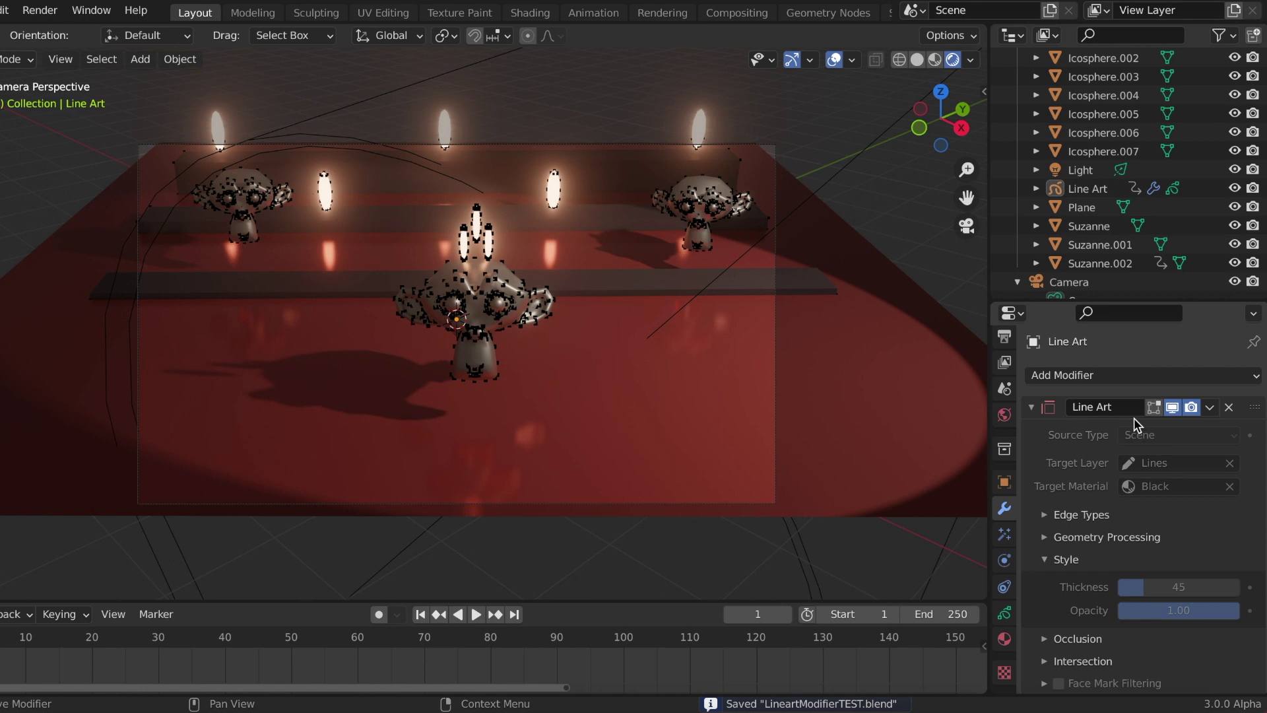
- Add a Noise modifier to the line art with noise thickness 0.25
{"action": "left_click", "coordinate": [1113, 376]}
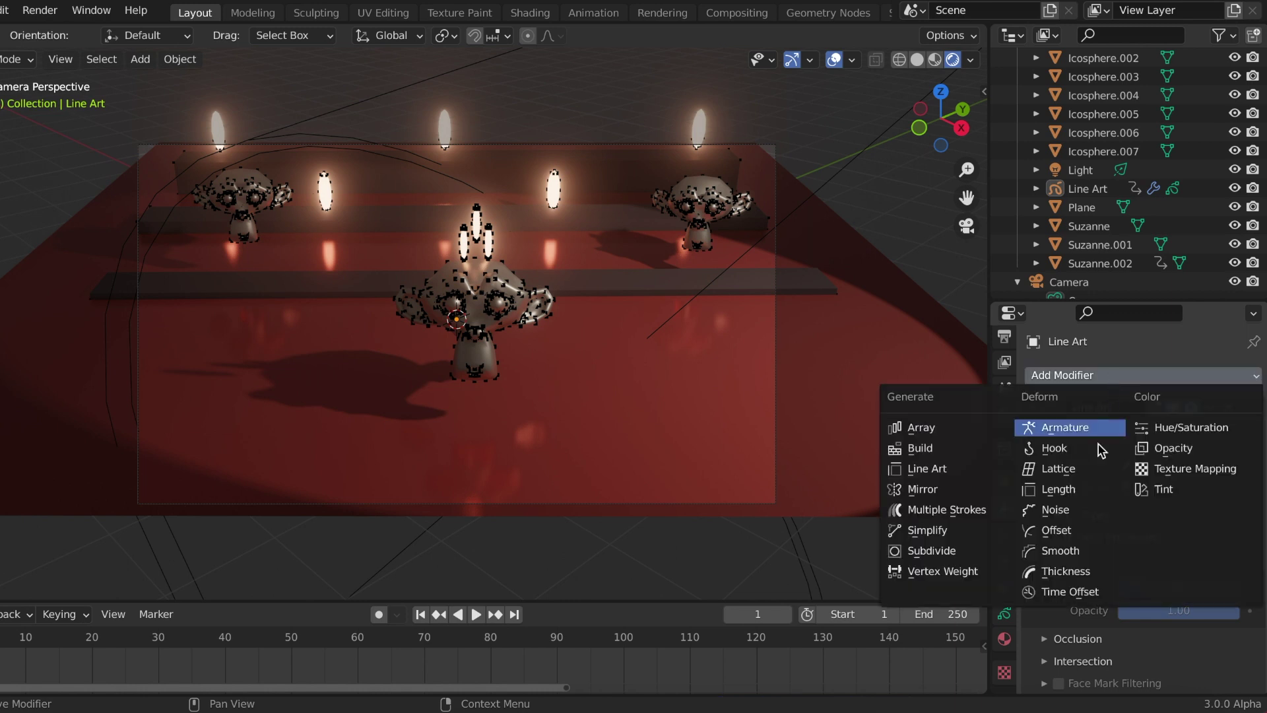
{"action": "left_click", "coordinate": [1055, 509]}
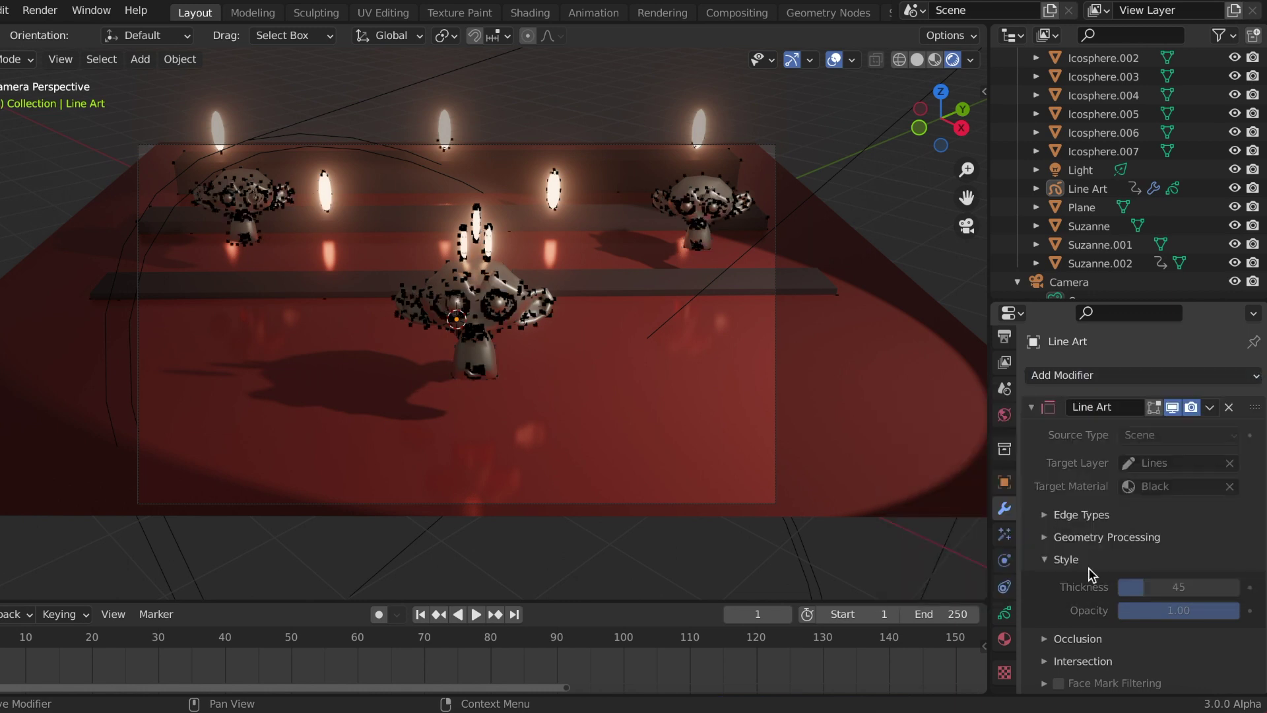
{"action": "scroll", "coordinate": [1088, 567], "scroll_direction": "down", "scroll_amount": 10}
{"action": "scroll", "coordinate": [1088, 569], "scroll_direction": "down", "scroll_amount": 5}
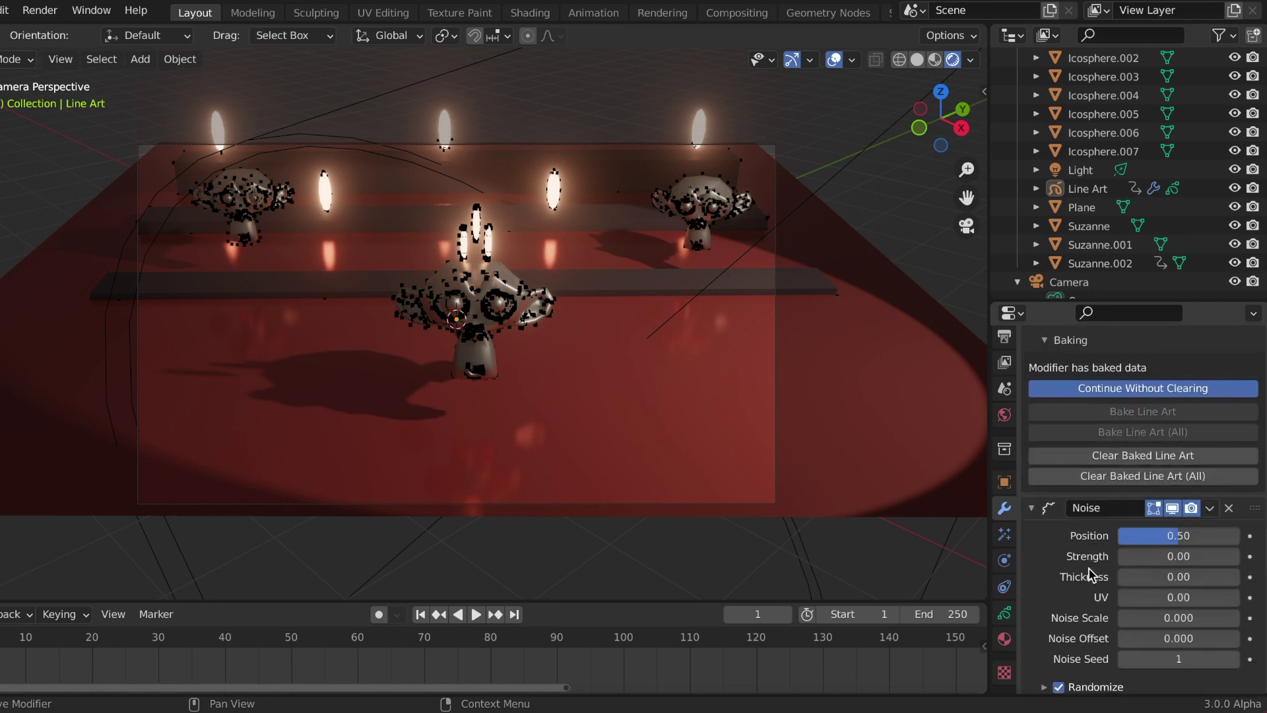
{"action": "left_click", "coordinate": [1181, 551]}
{"action": "type", "text": "0.25"}
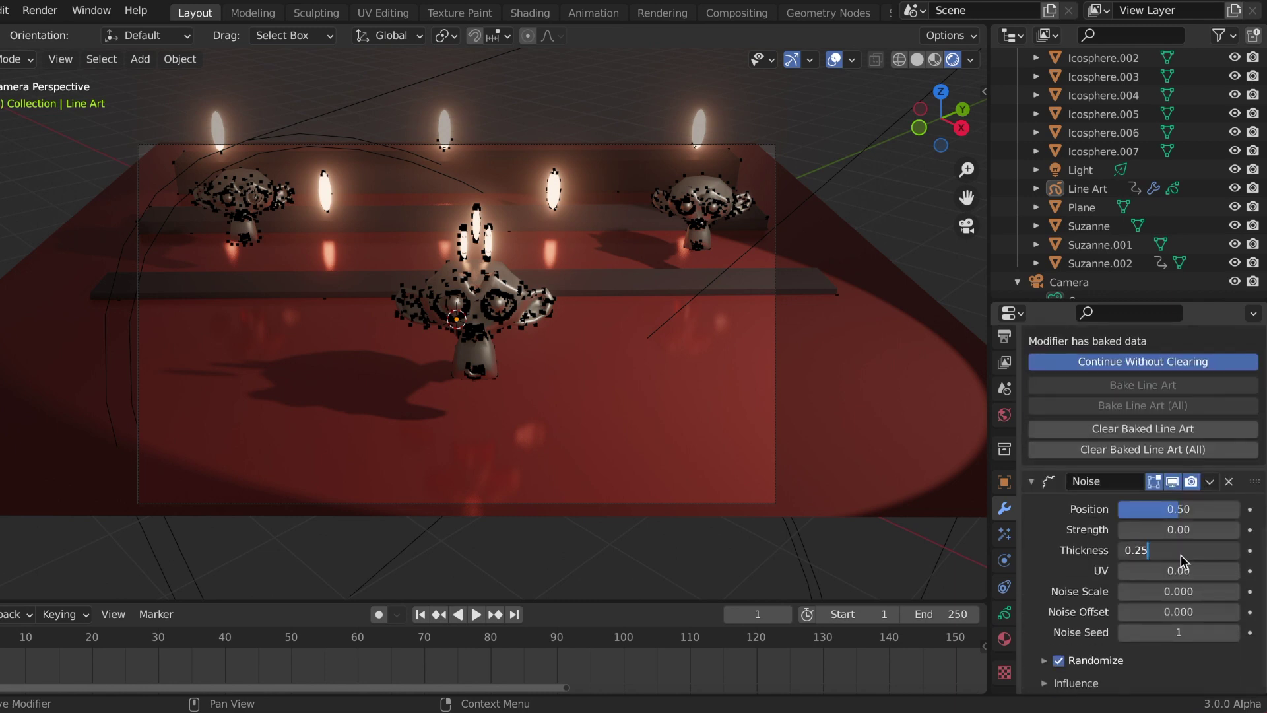
{"action": "key", "text": "Return"}
- Set the Noise Offset to 0.350 and preview the scattered strokes in playback
{"action": "left_click", "coordinate": [1166, 604]}
{"action": "type", "text": "0/"}
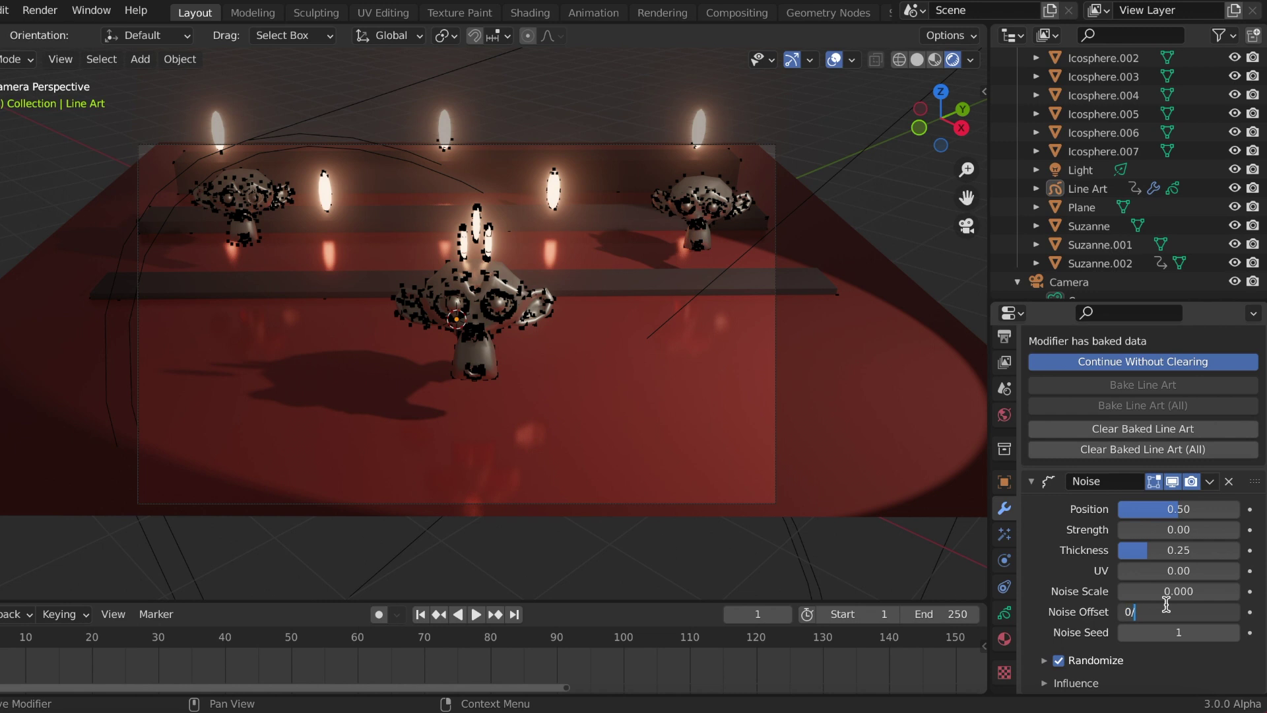
{"action": "type", "text": "35"}
{"action": "key", "text": "Return"}
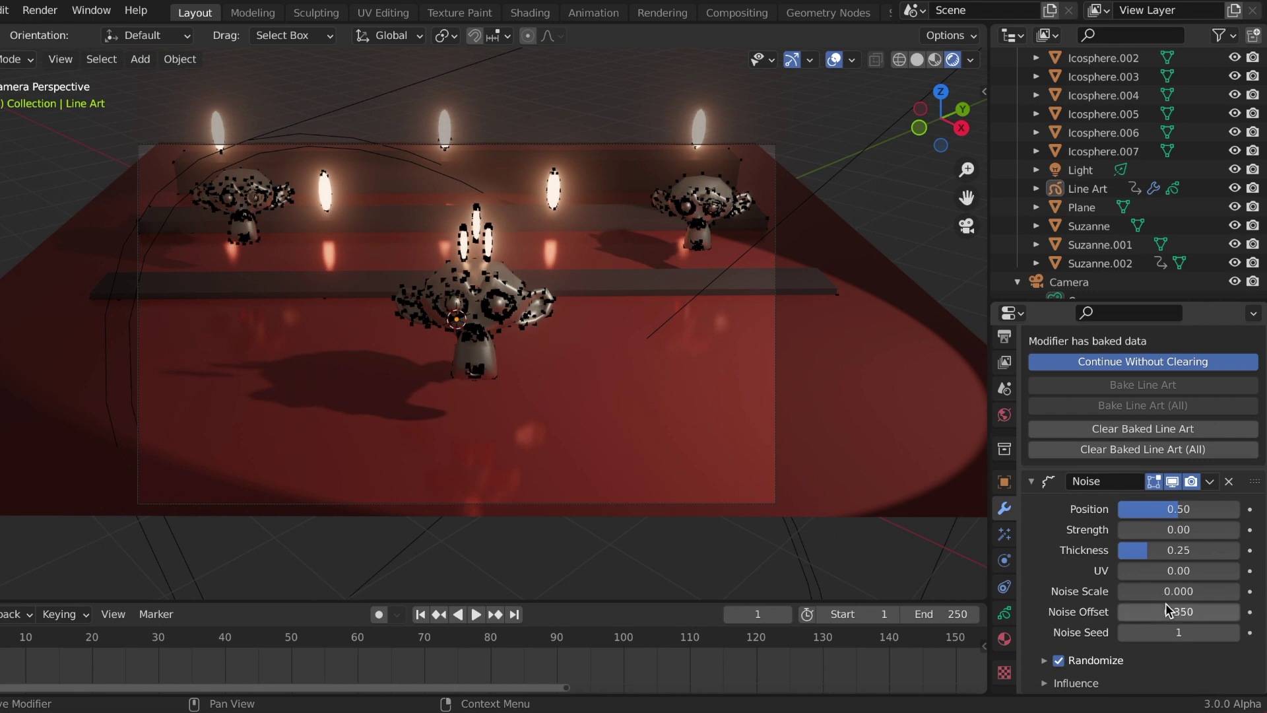
{"action": "left_click", "coordinate": [475, 615]}
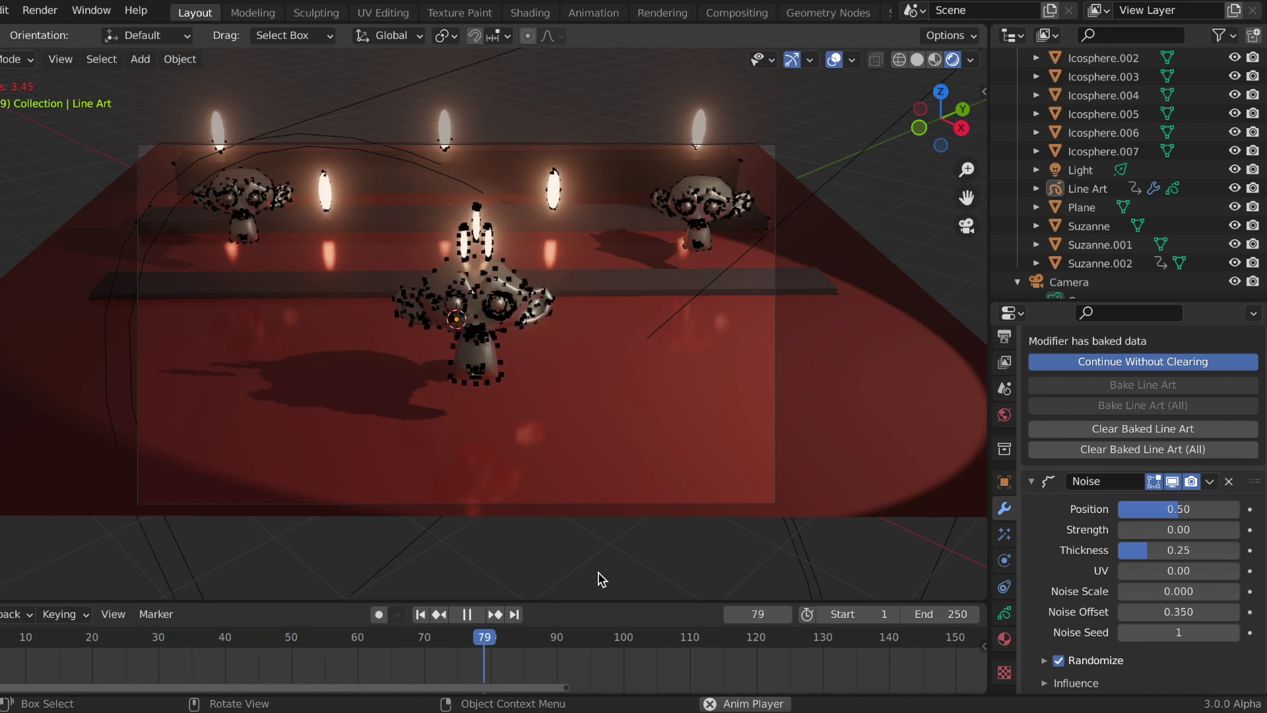
{"action": "key", "text": "space"}
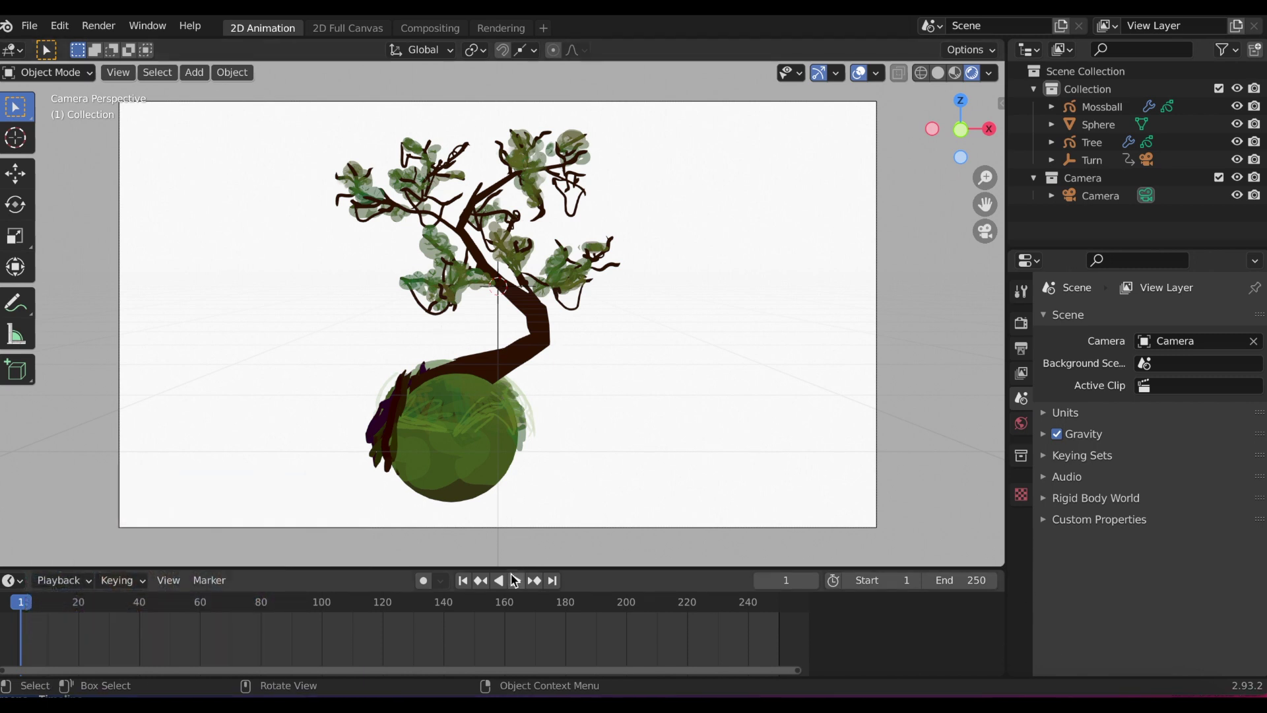
- Play the bonsai animation, stop and rewind to frame 1, then bring up the Shift+A Add menu
{"action": "key", "text": "space"}
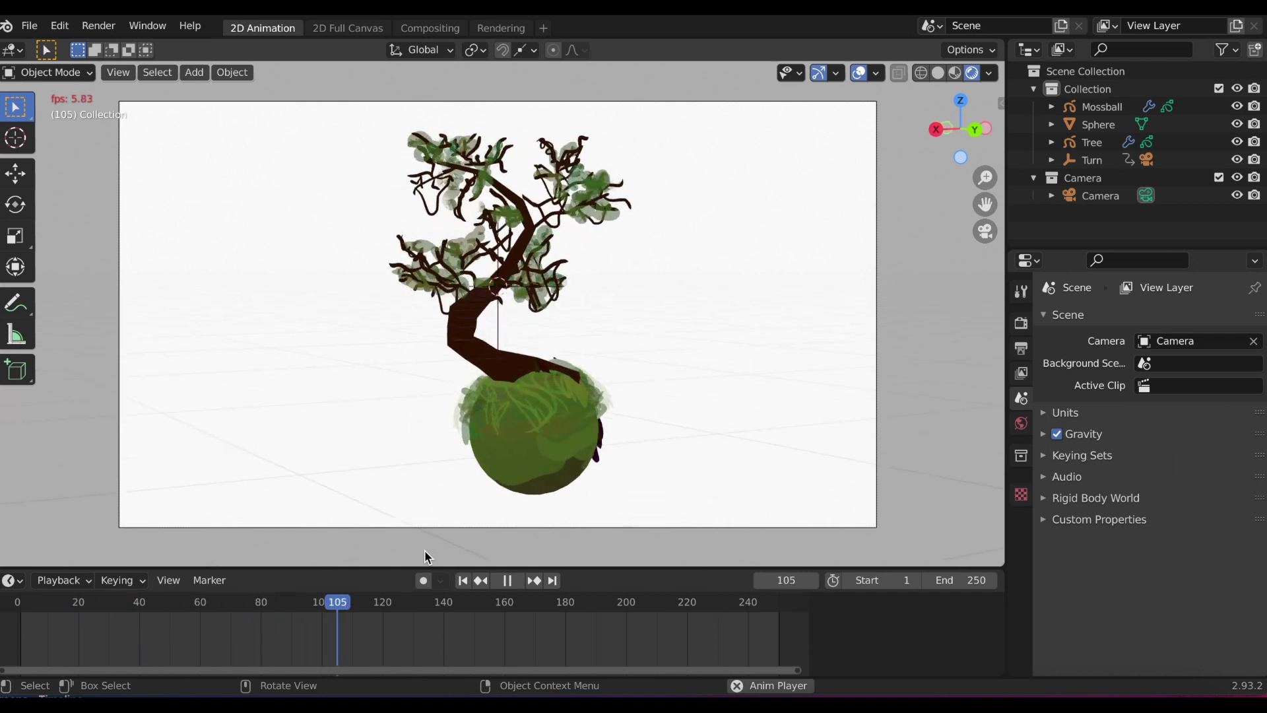
{"action": "left_click", "coordinate": [508, 580]}
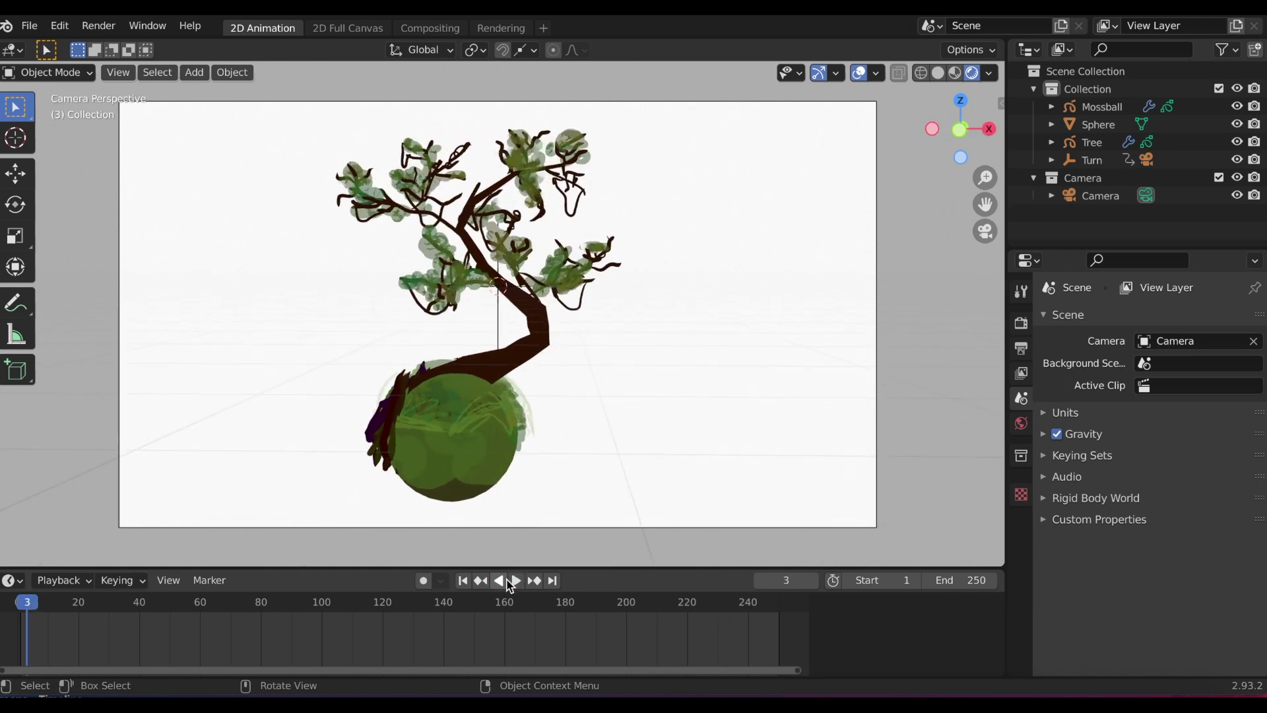
{"action": "left_click", "coordinate": [462, 577]}
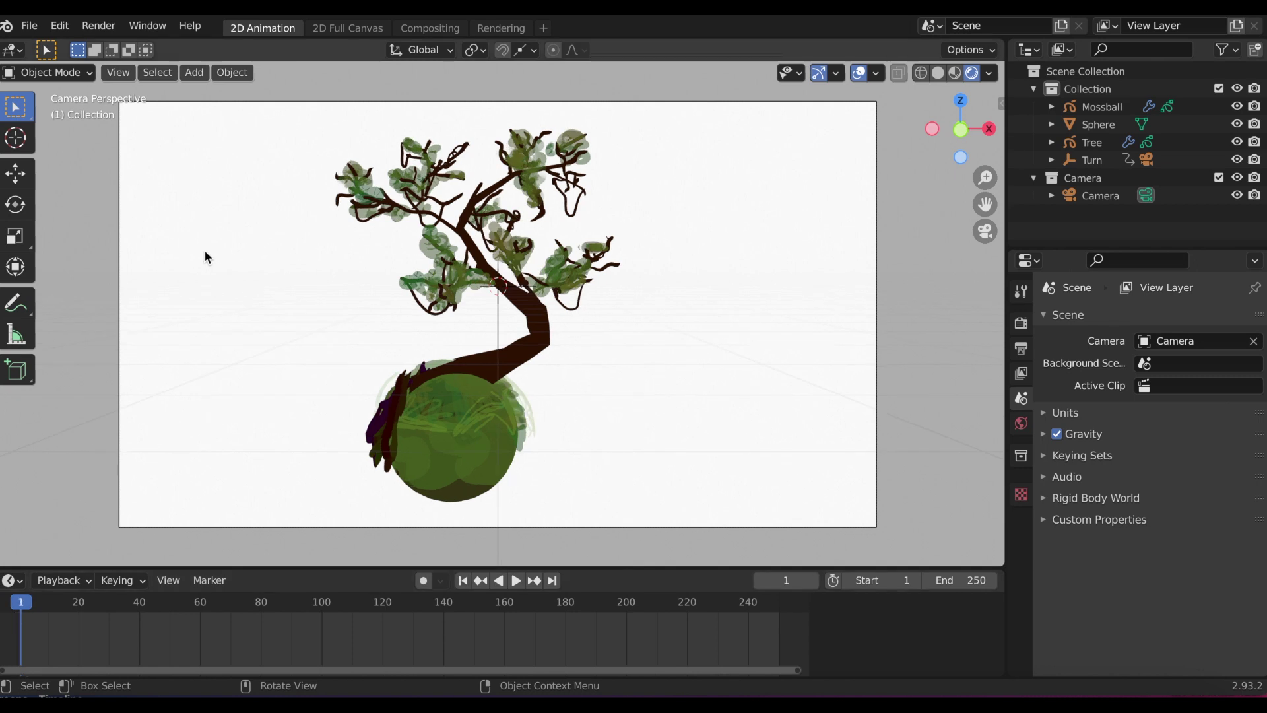
{"action": "key", "text": "shift+a"}
{"action": "mouse_move", "coordinate": [165, 357]}
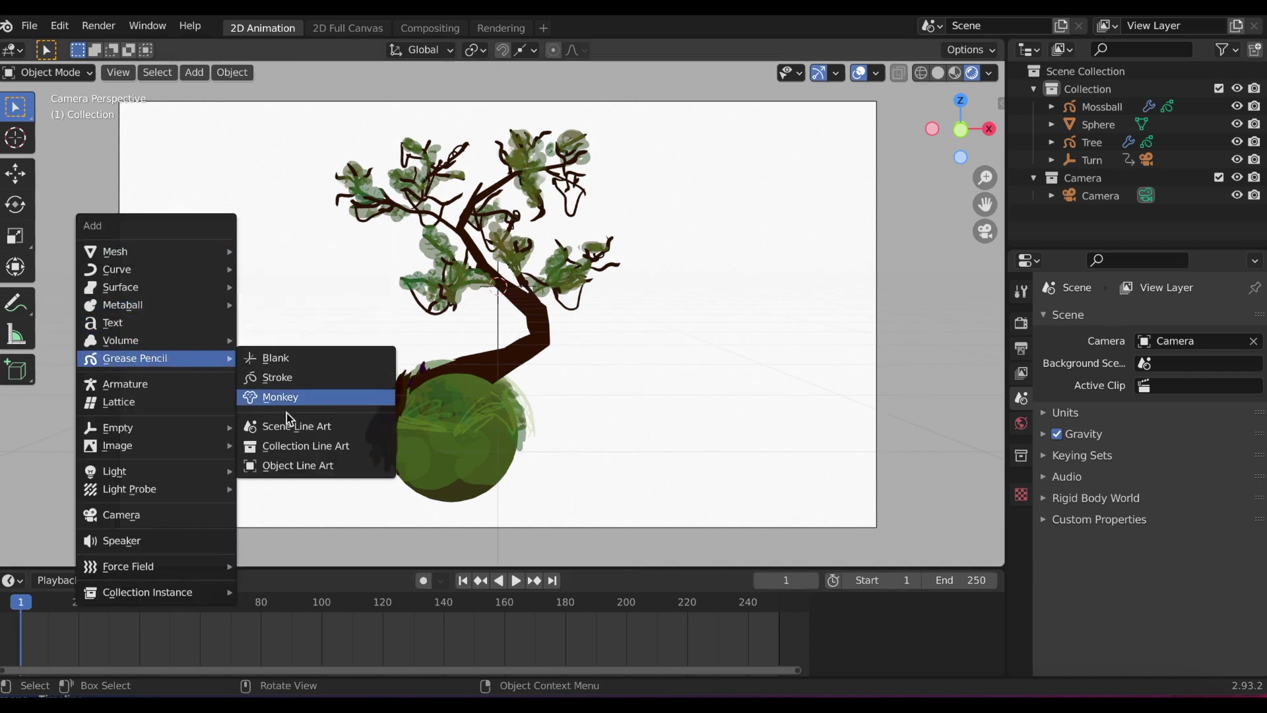
{"action": "left_click", "coordinate": [286, 447]}
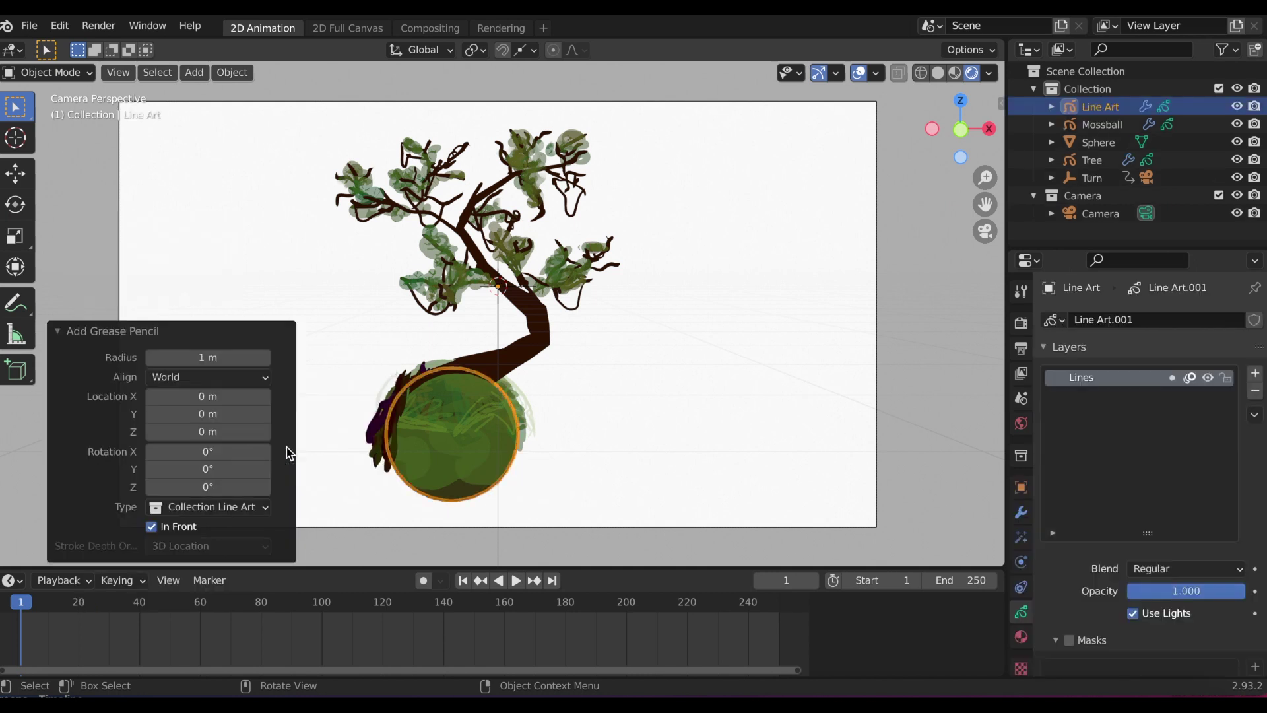
{"action": "left_click", "coordinate": [371, 338]}
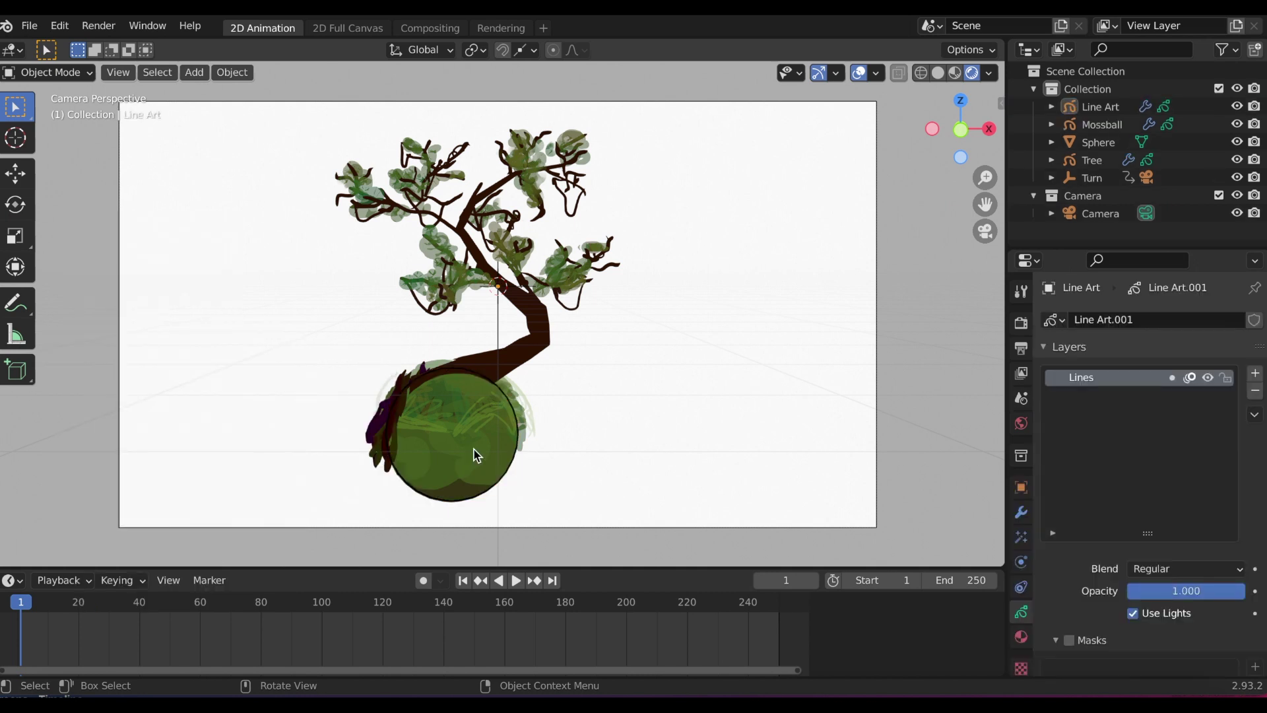
{"action": "left_click", "coordinate": [516, 581]}
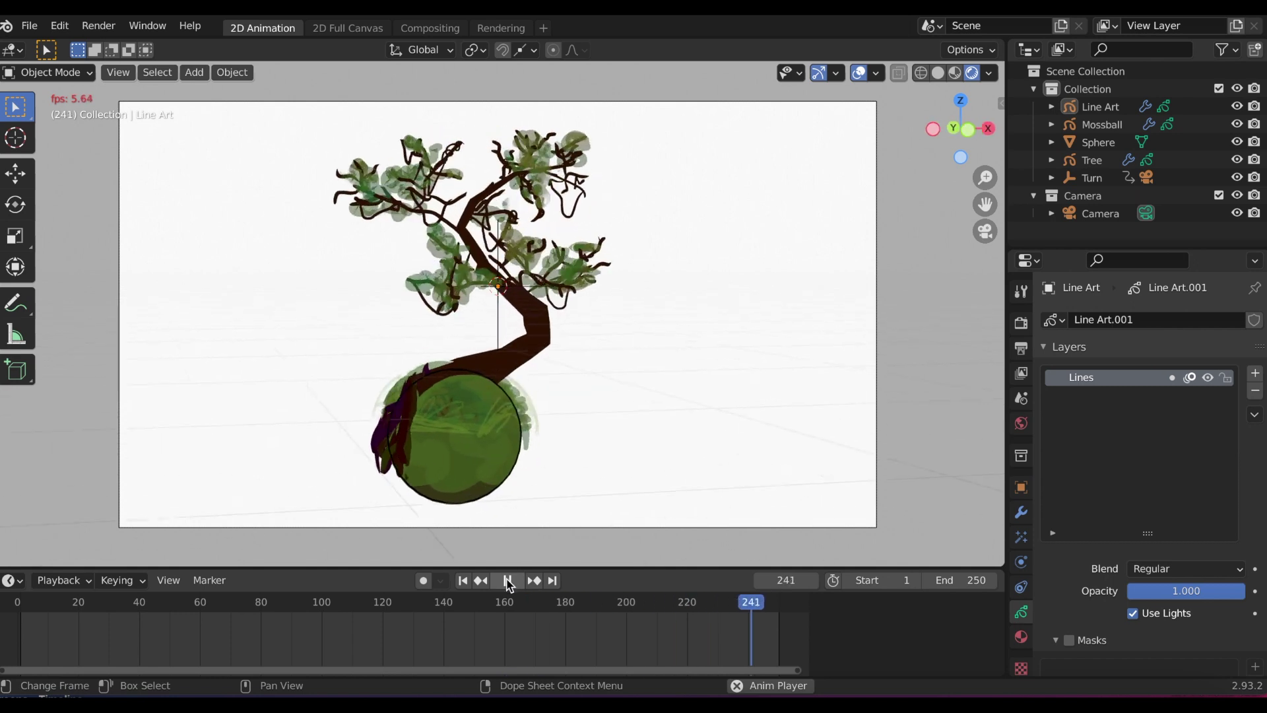
{"action": "key", "text": "Escape"}
{"action": "left_click", "coordinate": [1101, 107]}
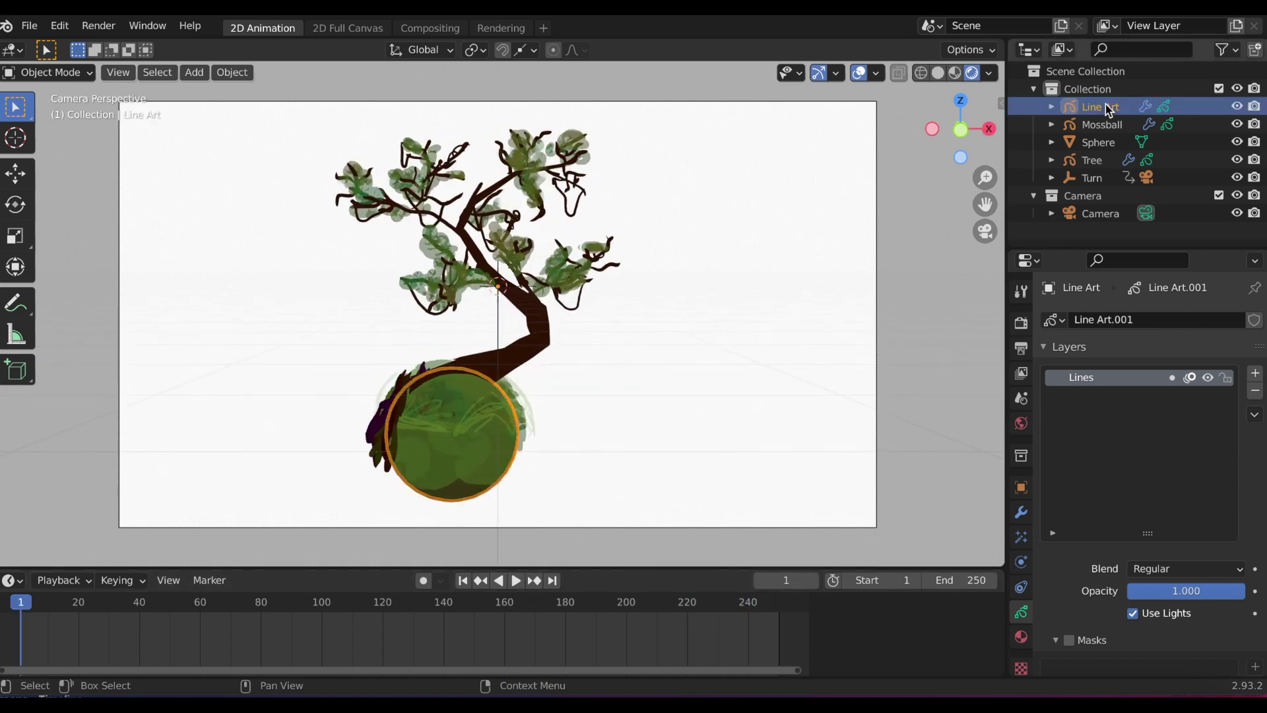
{"action": "key", "text": "Delete"}
{"action": "left_click", "coordinate": [540, 324]}
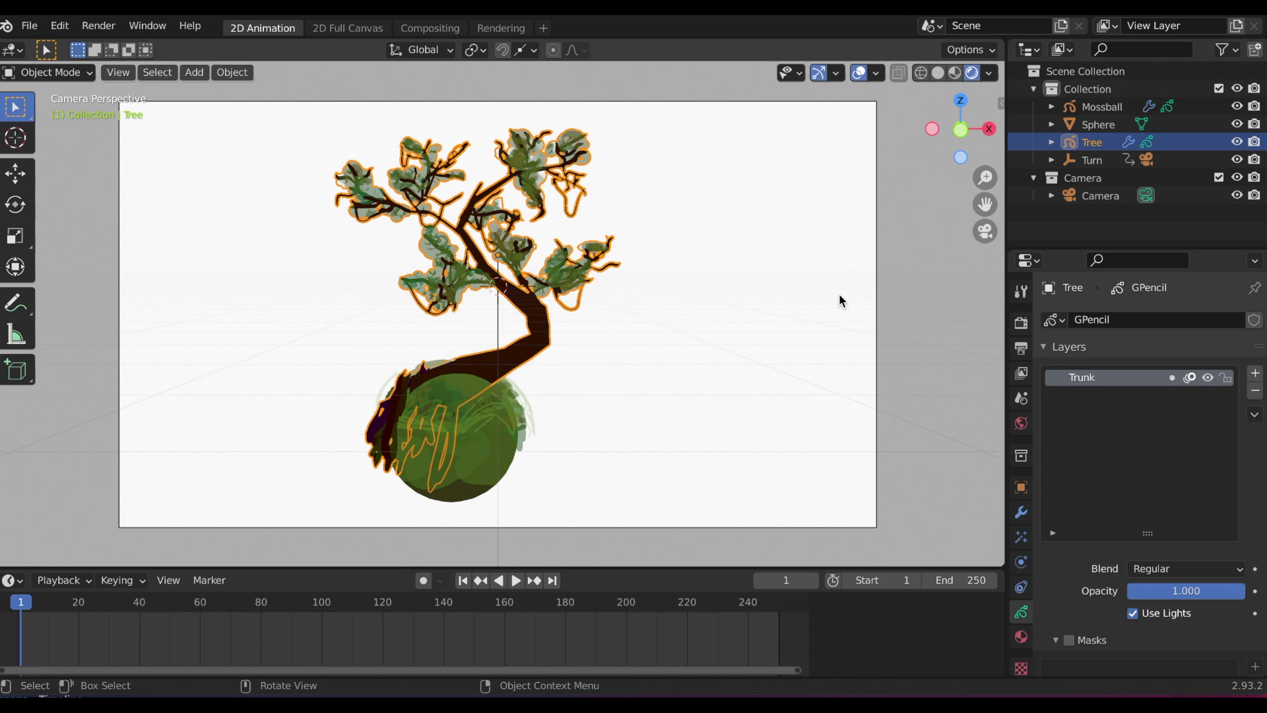
- Convert the tree strokes into a Bezier curve for the Trunk
{"action": "right_click", "coordinate": [531, 308]}
{"action": "mouse_move", "coordinate": [537, 309]}
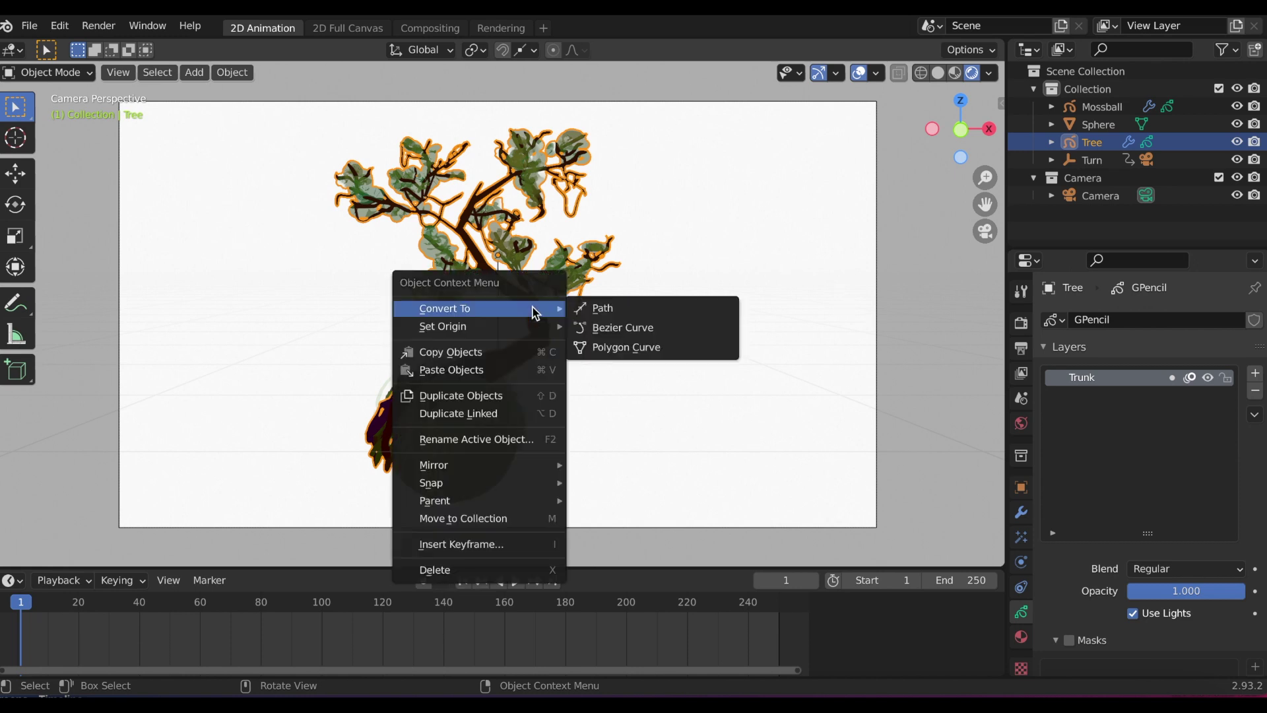
{"action": "left_click", "coordinate": [632, 335]}
{"action": "left_click", "coordinate": [55, 420]}
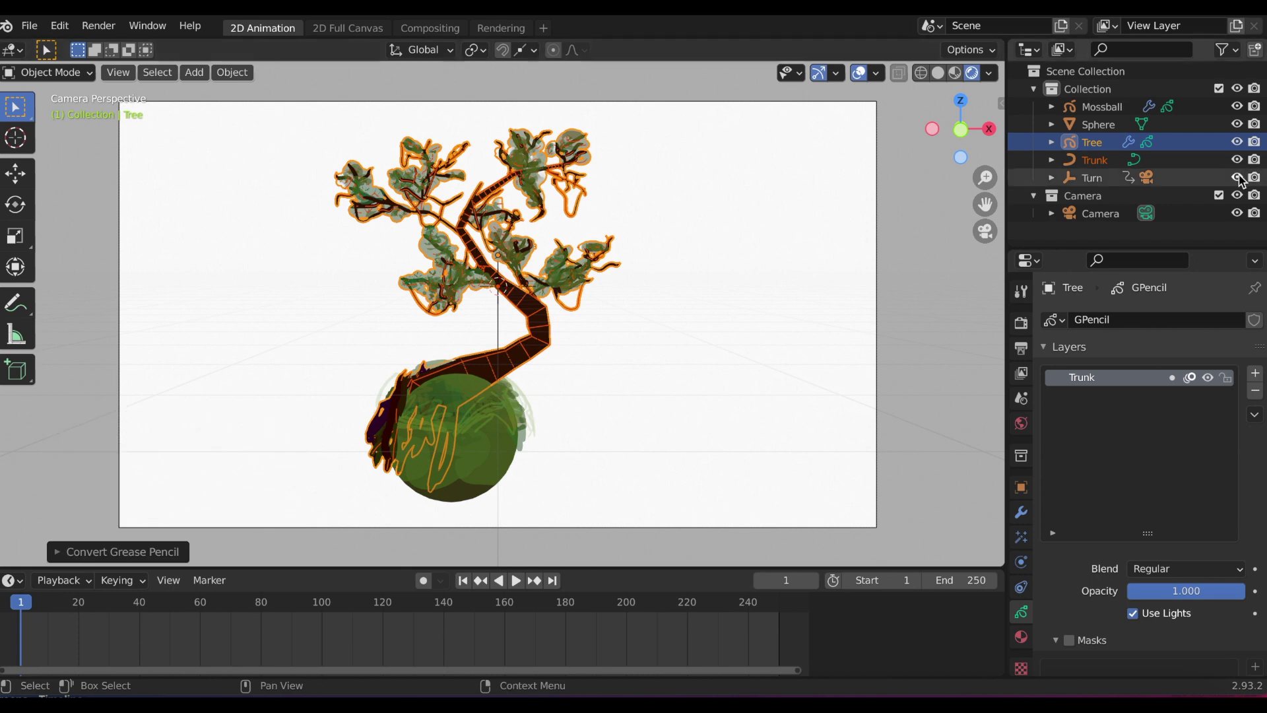
- Deselect all objects and add a Collection Line Art object outlining the bonsai
{"action": "left_click", "coordinate": [269, 150]}
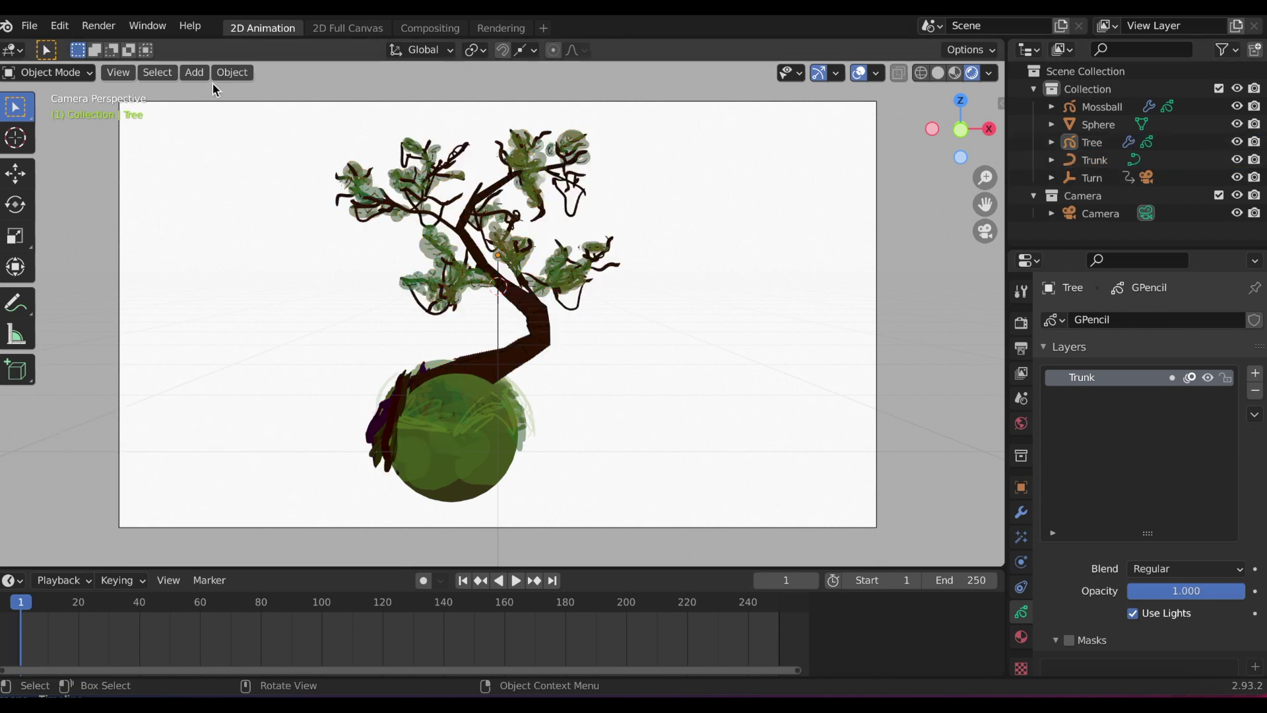
{"action": "left_click", "coordinate": [194, 72]}
{"action": "mouse_move", "coordinate": [264, 200]}
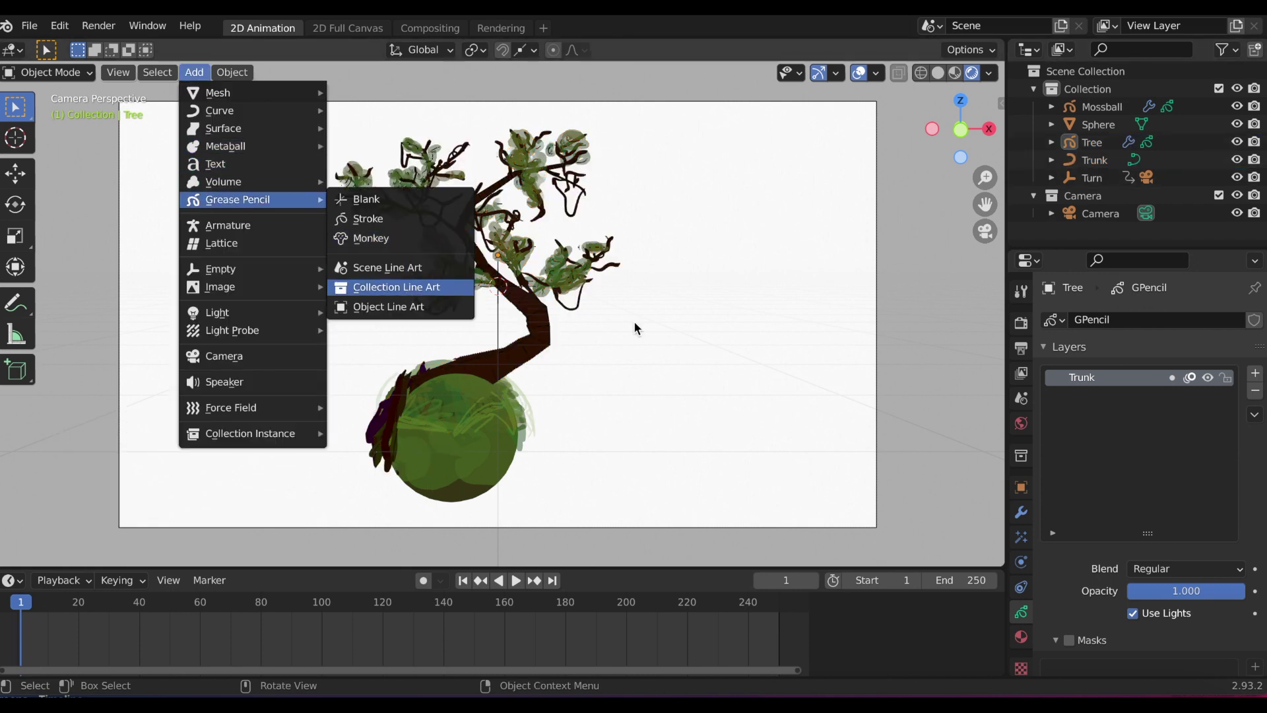
{"action": "left_click", "coordinate": [396, 286]}
- Deselect everything, save BonsaiPainting.blend, and play the animation with the new line art
{"action": "left_click", "coordinate": [157, 72]}
{"action": "left_click", "coordinate": [170, 114]}
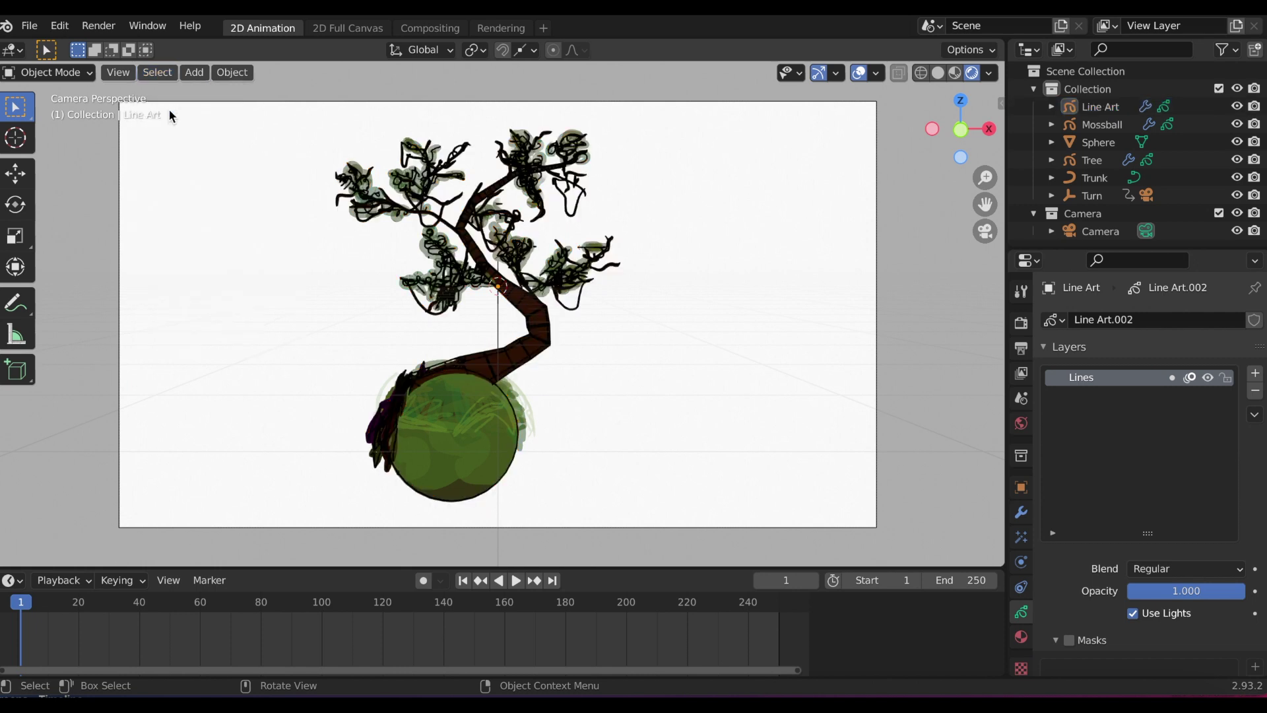
{"action": "key", "text": "ctrl+s"}
{"action": "left_click", "coordinate": [516, 580]}
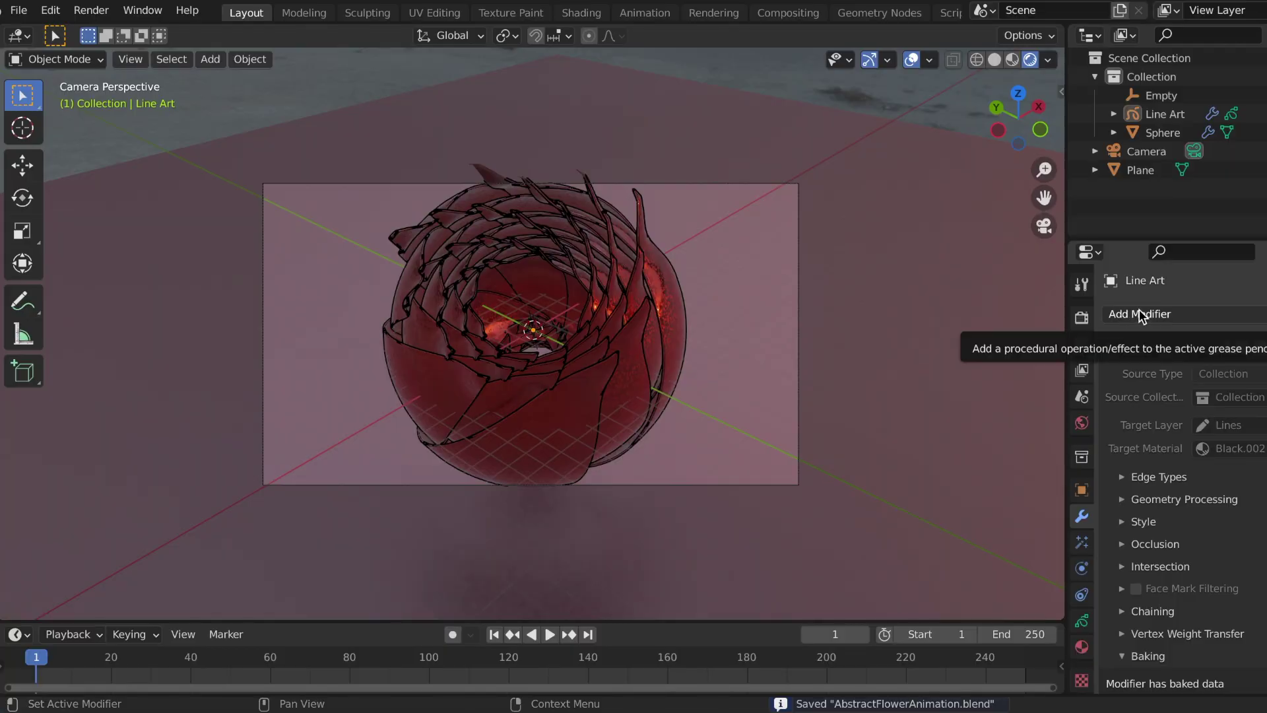
- Open the Add Modifier list for the flower's line art
{"action": "left_click", "coordinate": [1142, 316]}
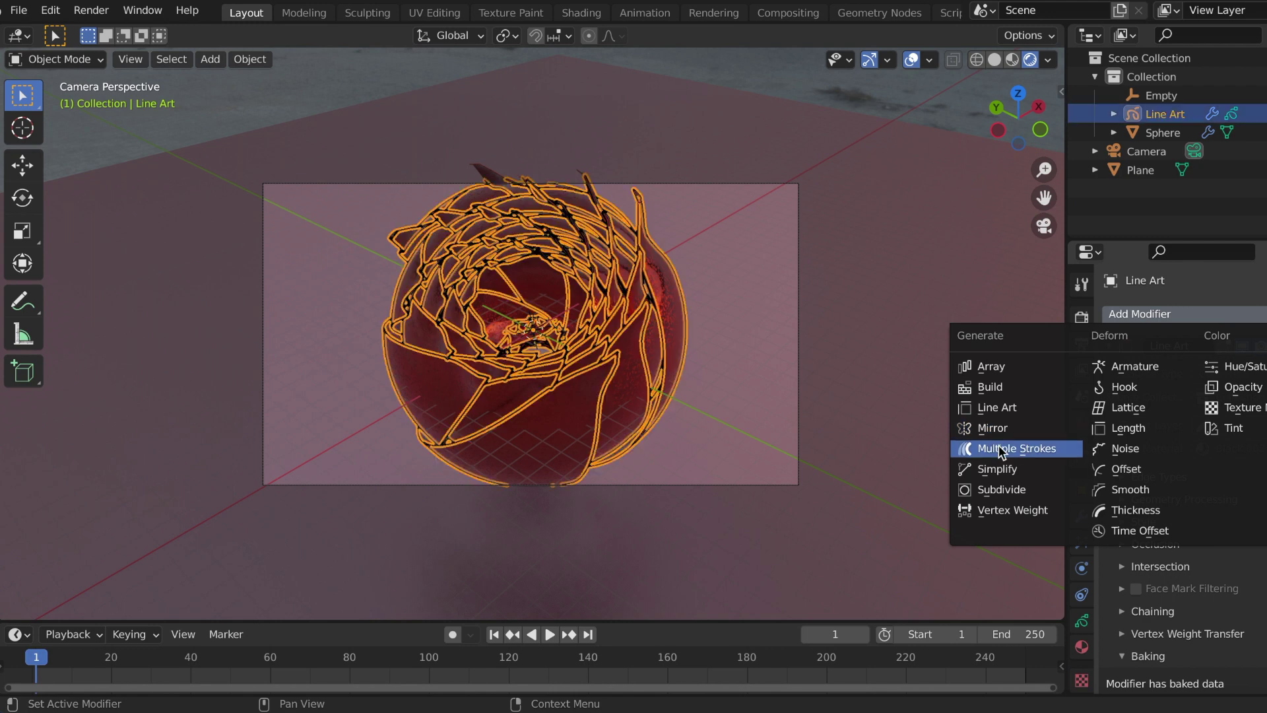
- Deselect the Line Art, commit 15 stroke duplicates at 0.25 m, and play the flower animation
{"action": "left_click", "coordinate": [173, 58]}
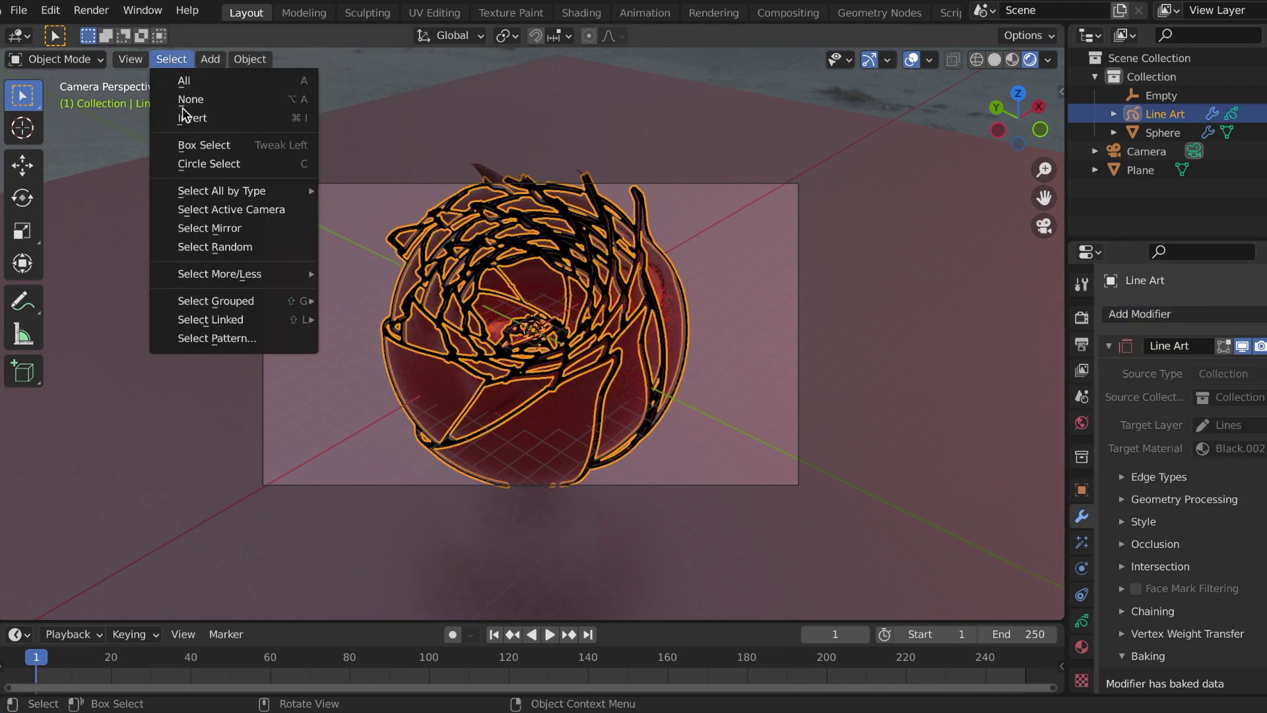
{"action": "left_click", "coordinate": [182, 104]}
{"action": "scroll", "coordinate": [1185, 478], "scroll_direction": "down", "scroll_amount": 15}
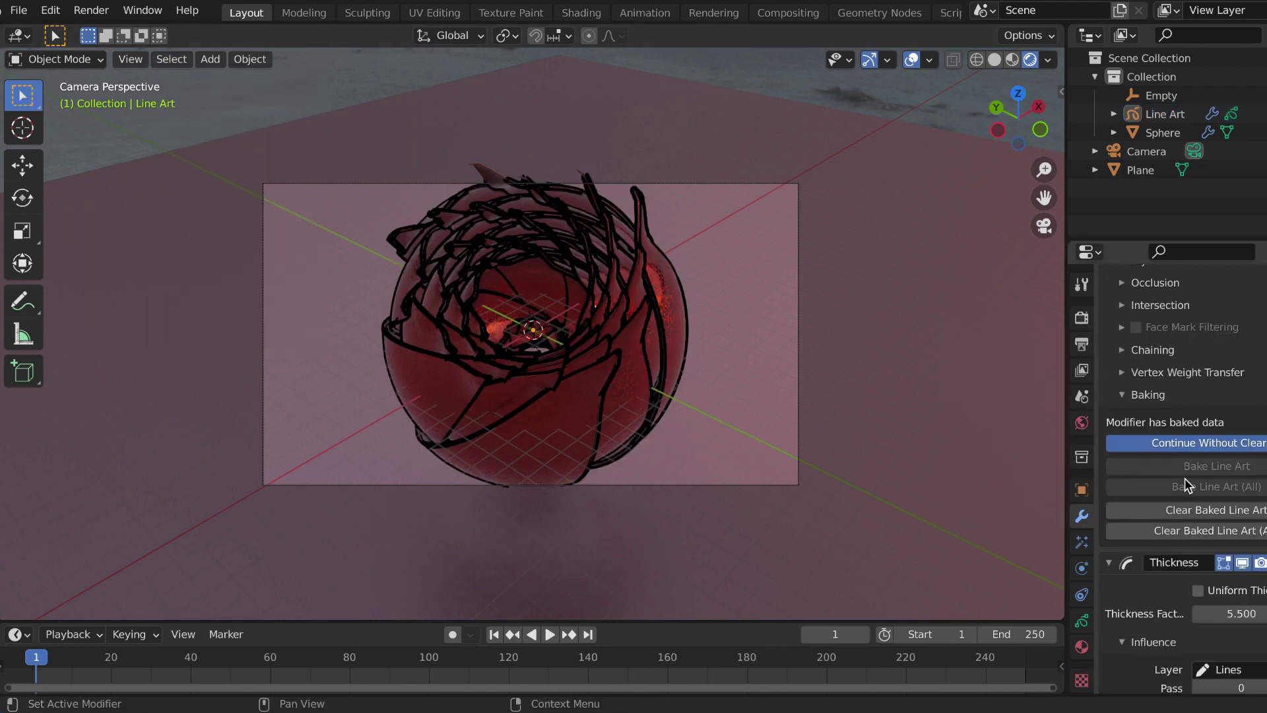
{"action": "scroll", "coordinate": [1178, 478], "scroll_direction": "down", "scroll_amount": 2}
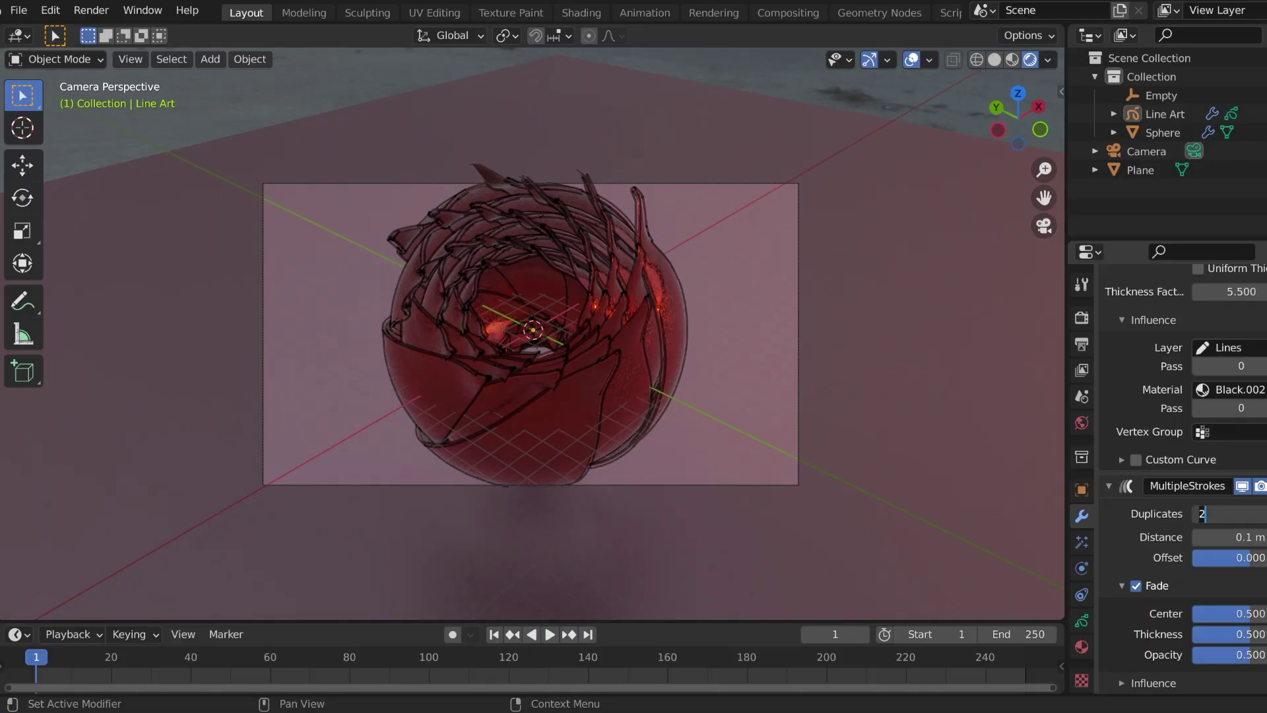
{"action": "key", "text": "Return"}
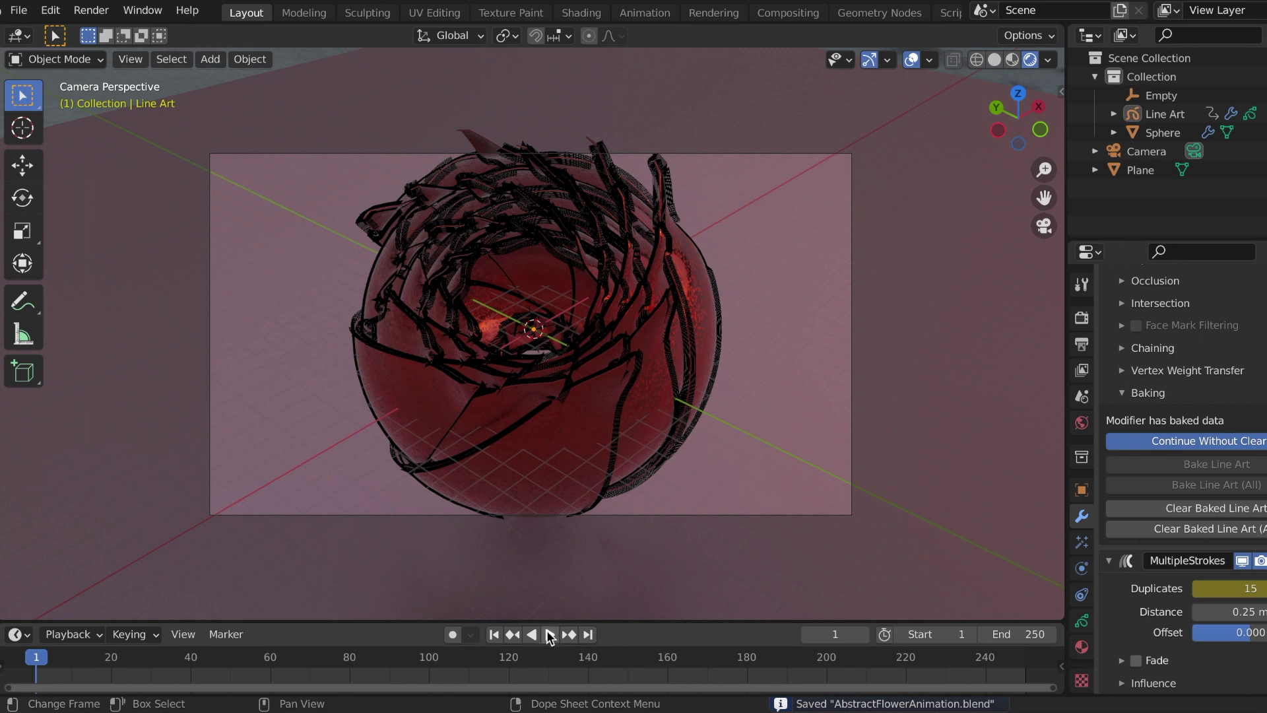
{"action": "left_click", "coordinate": [551, 634]}
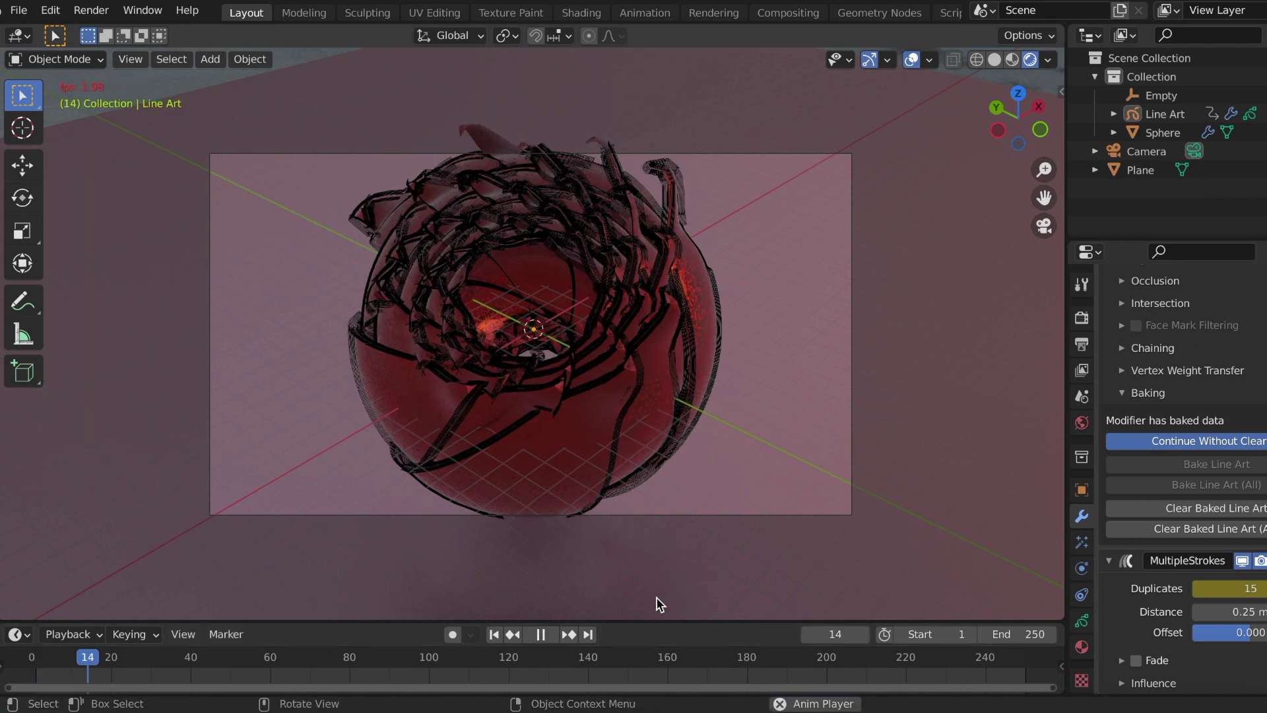